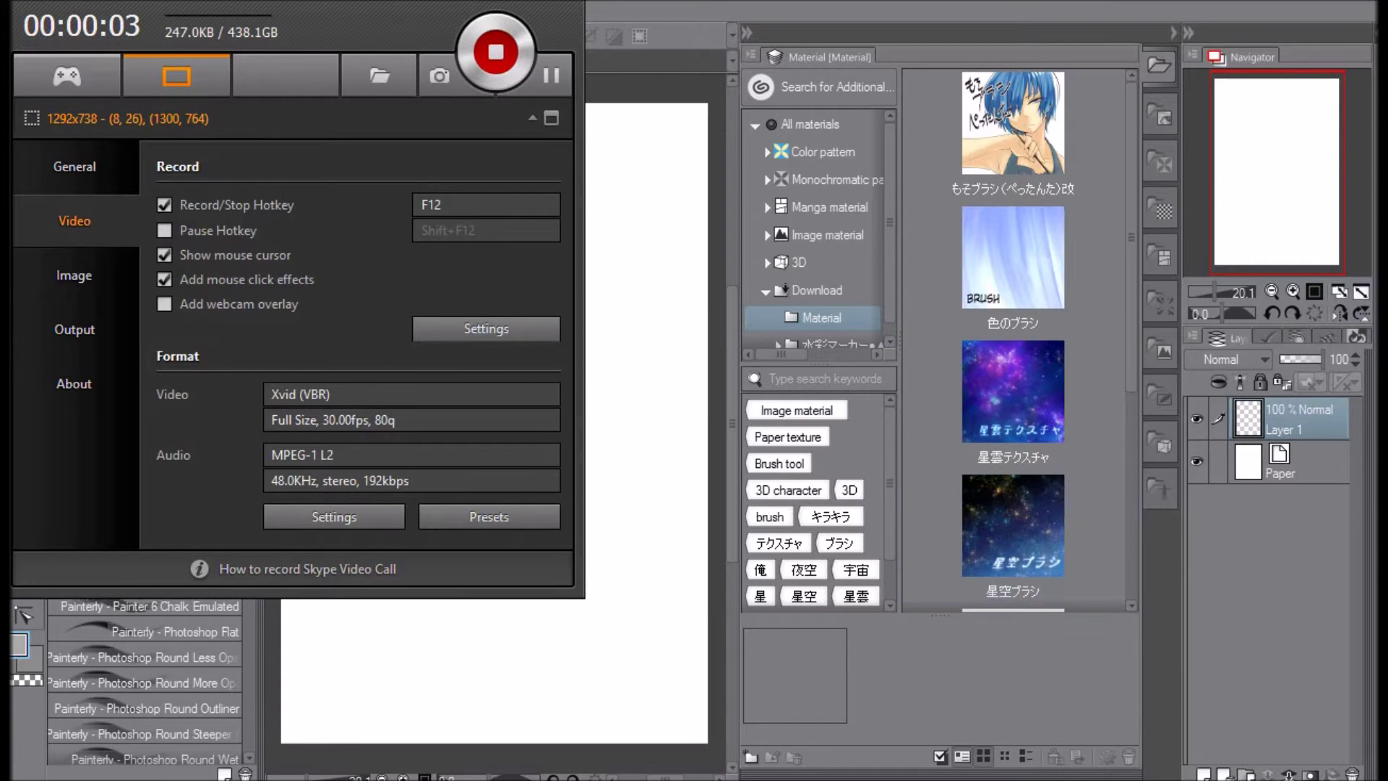
Step: Open the CLIP STUDIO launcher and browse the Assets home page's free new materials
left_click(668, 262)
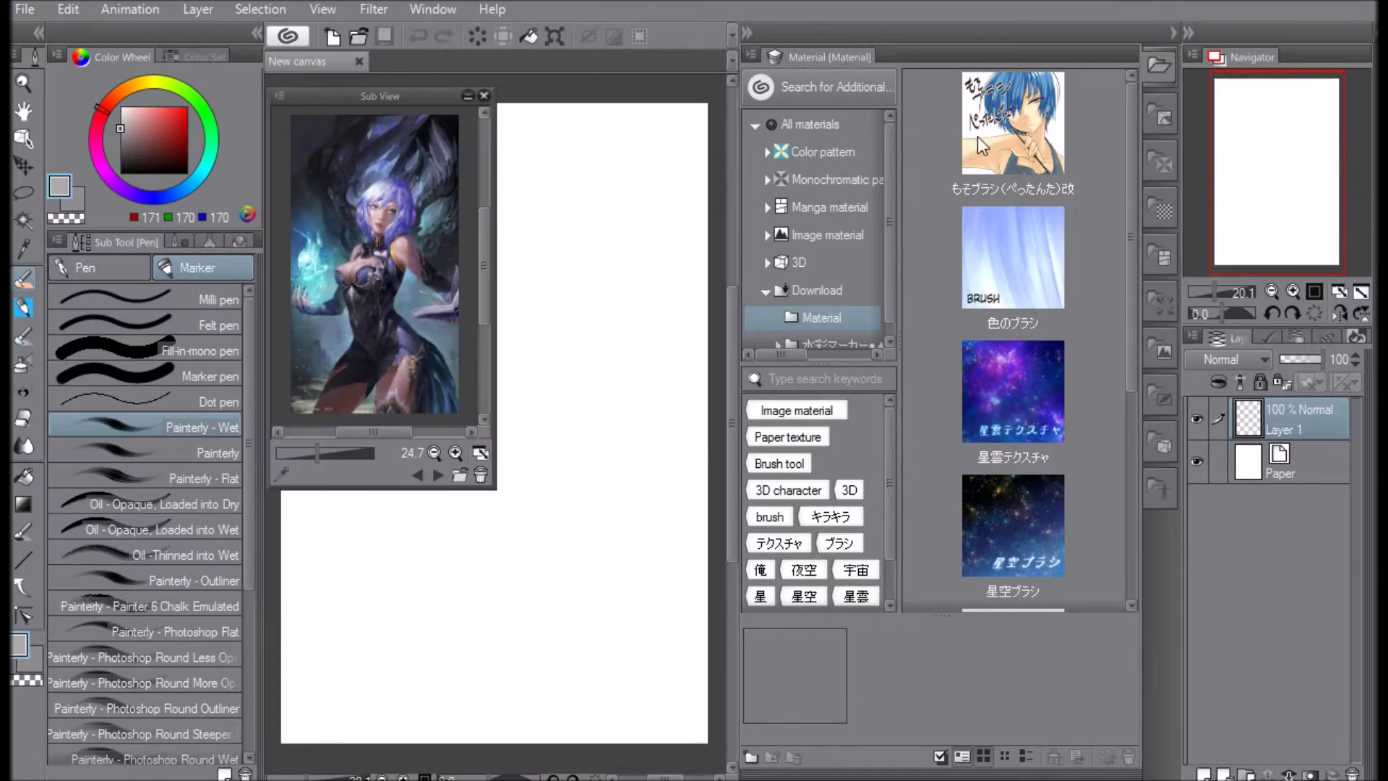
left_click(302, 34)
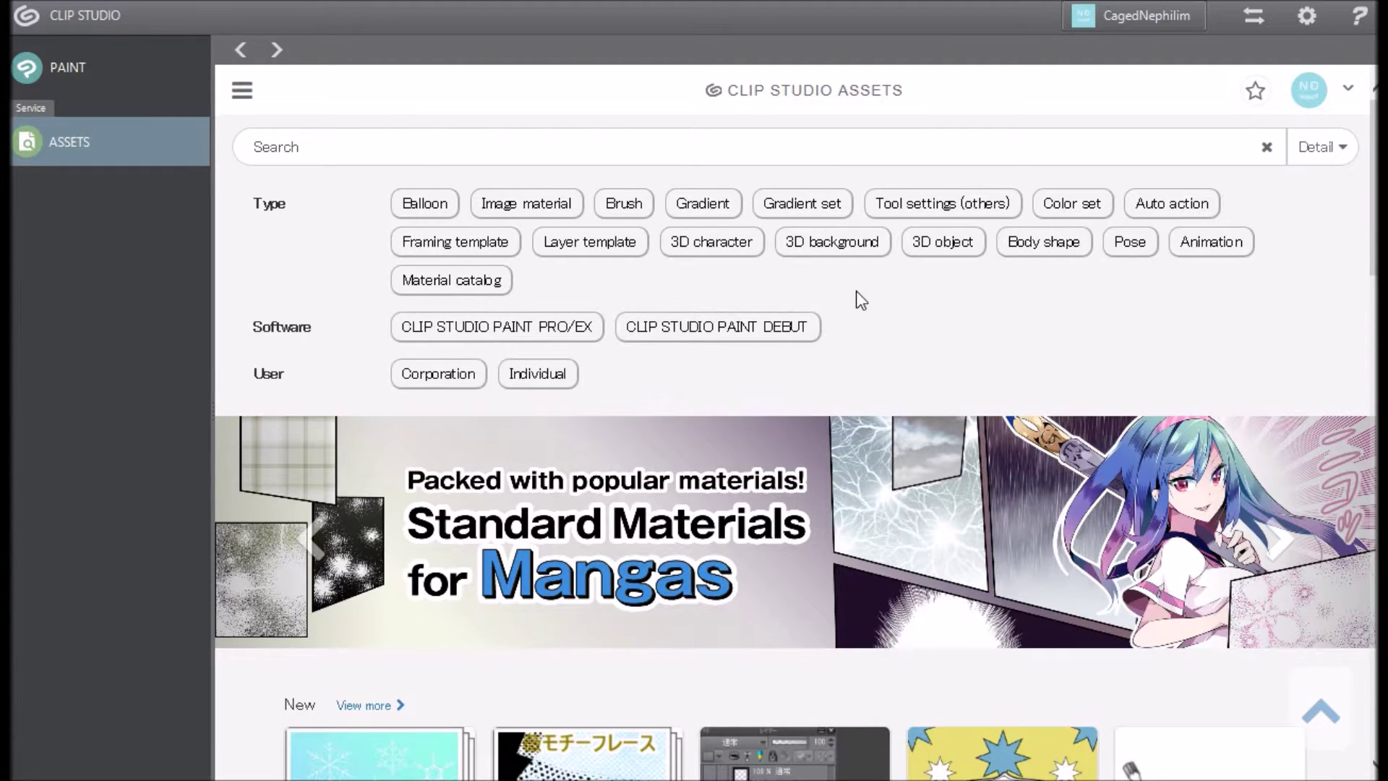
scroll(1009, 297, "down", 3)
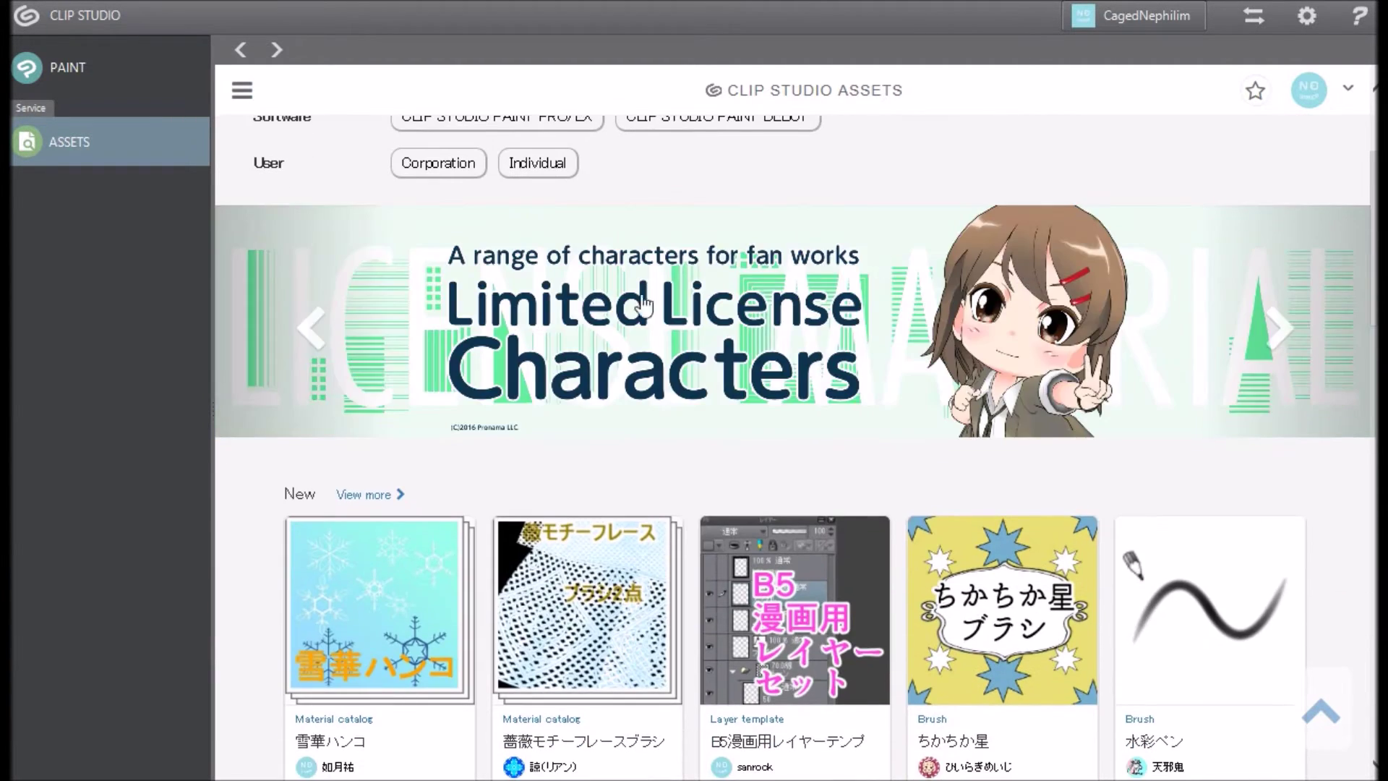
scroll(803, 448, "down", 3)
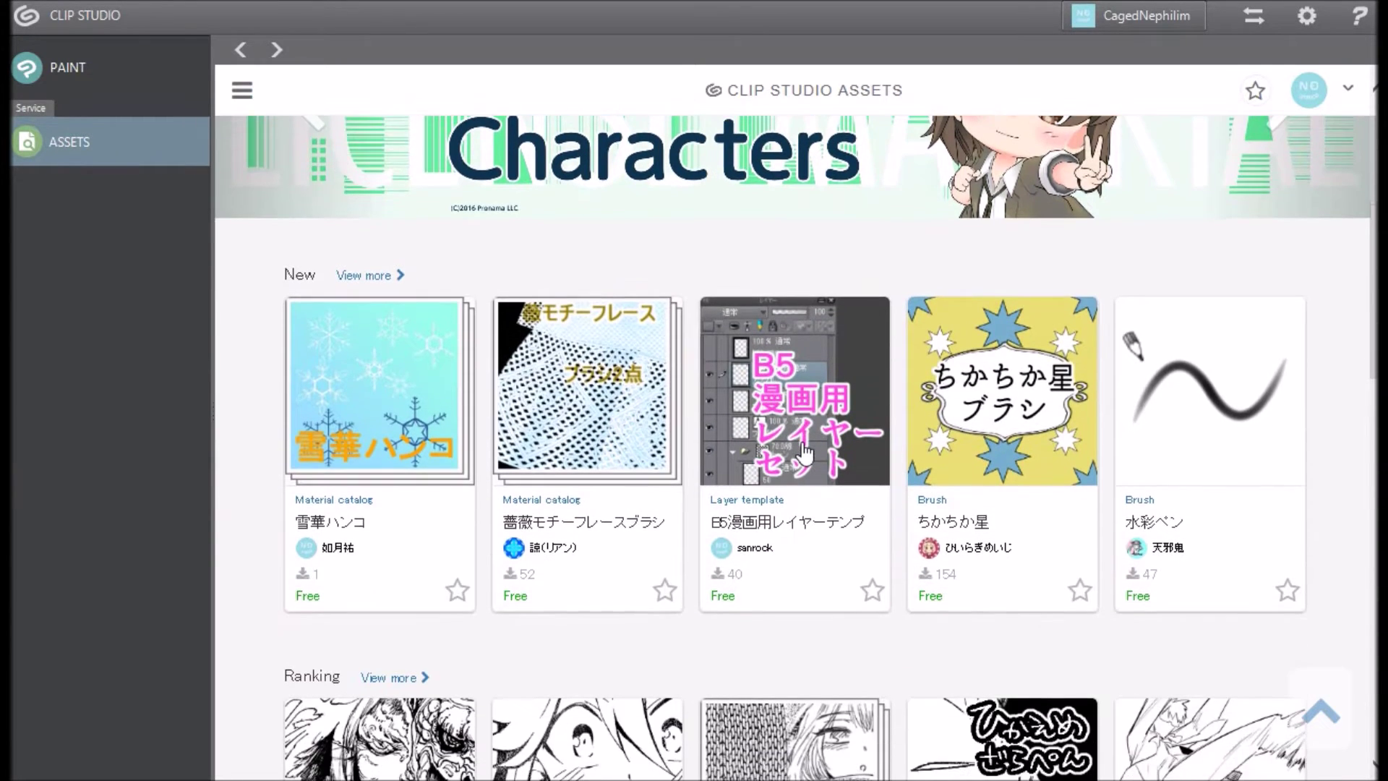
scroll(802, 448, "up", 3)
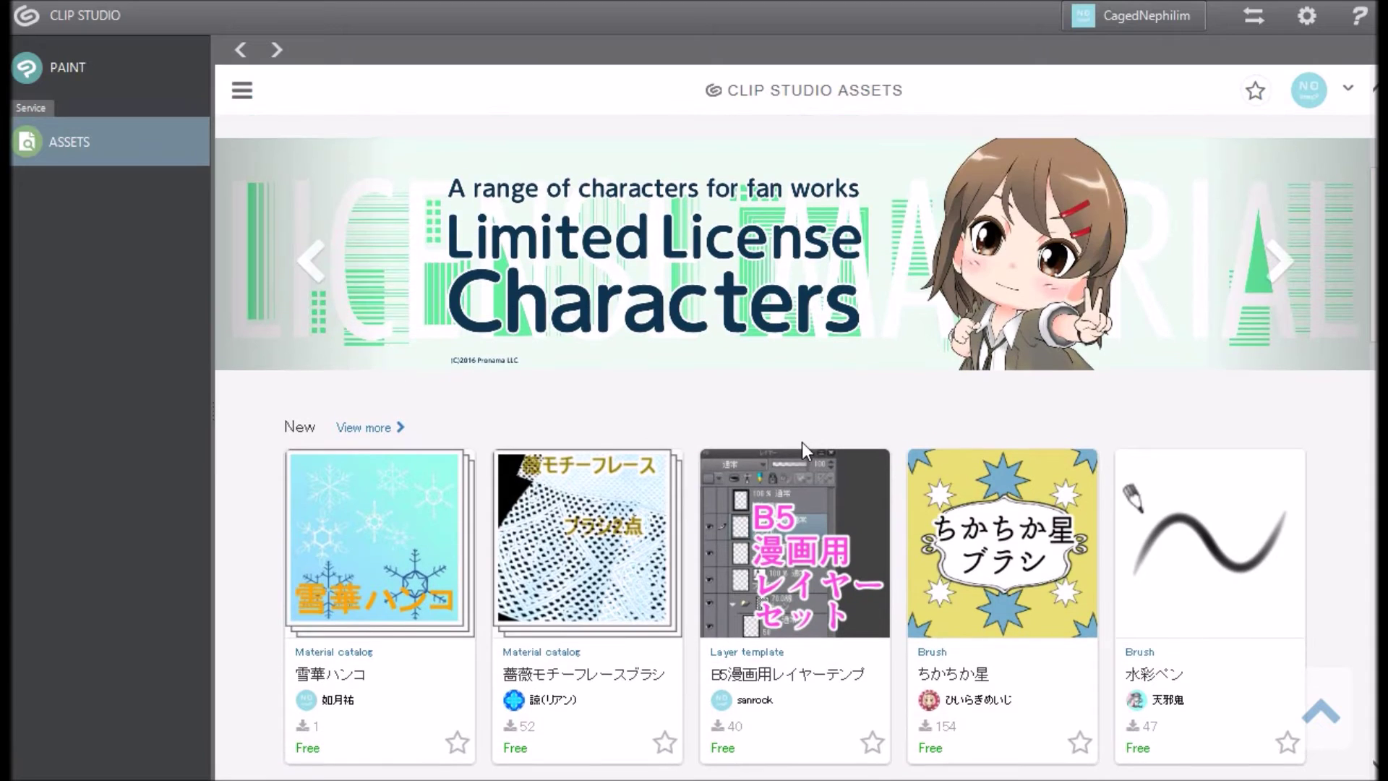
scroll(803, 448, "up", 3)
key("super")
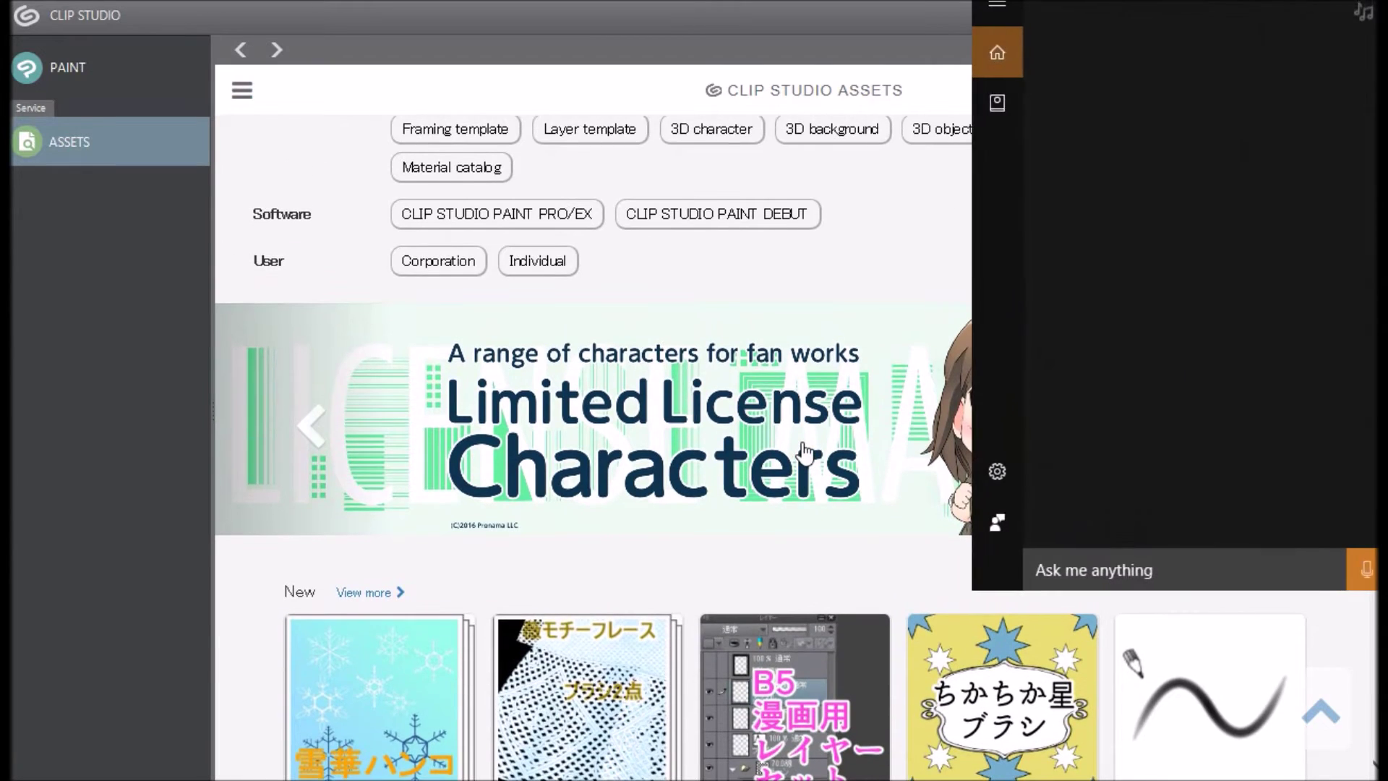
scroll(832, 376, "up", 2)
left_click(877, 308)
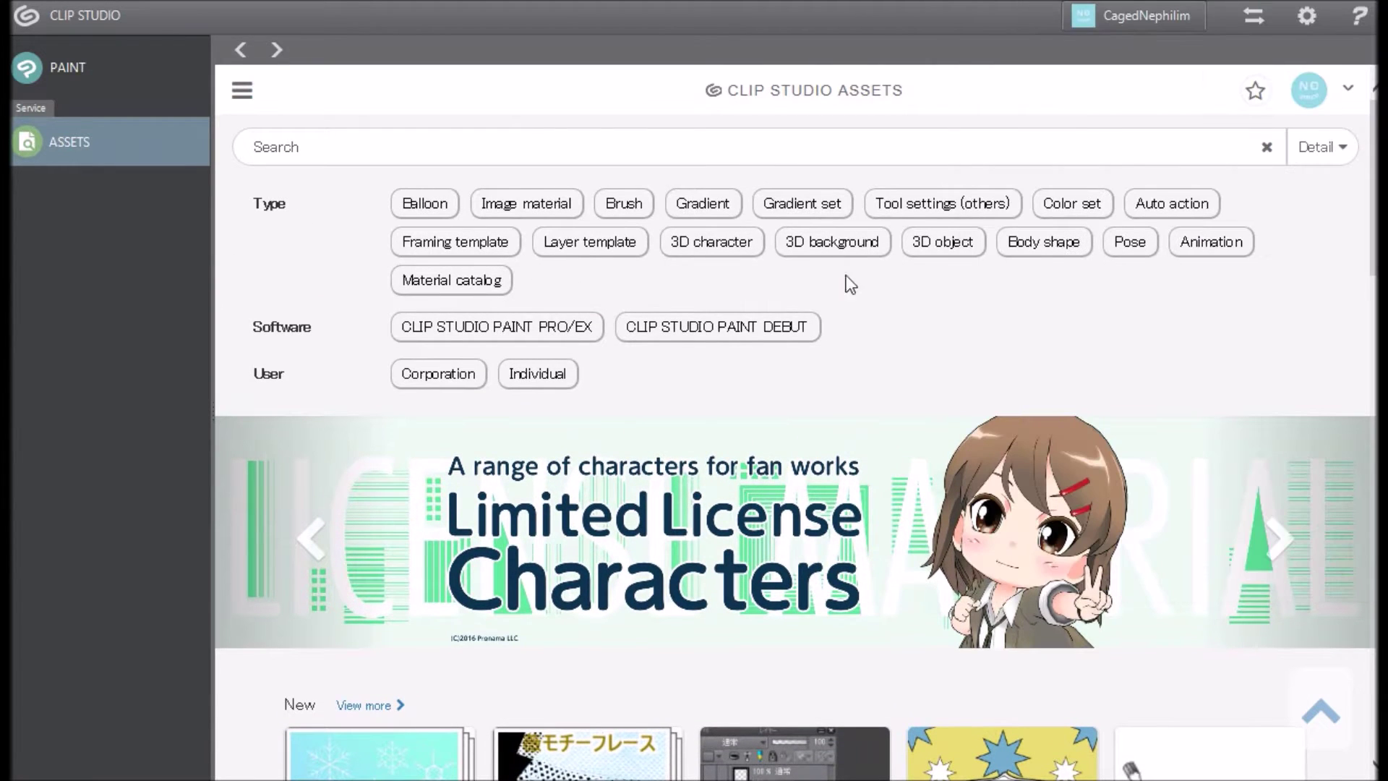
Step: Filter the Clip Studio Assets listing to show only brush materials
left_click(629, 205)
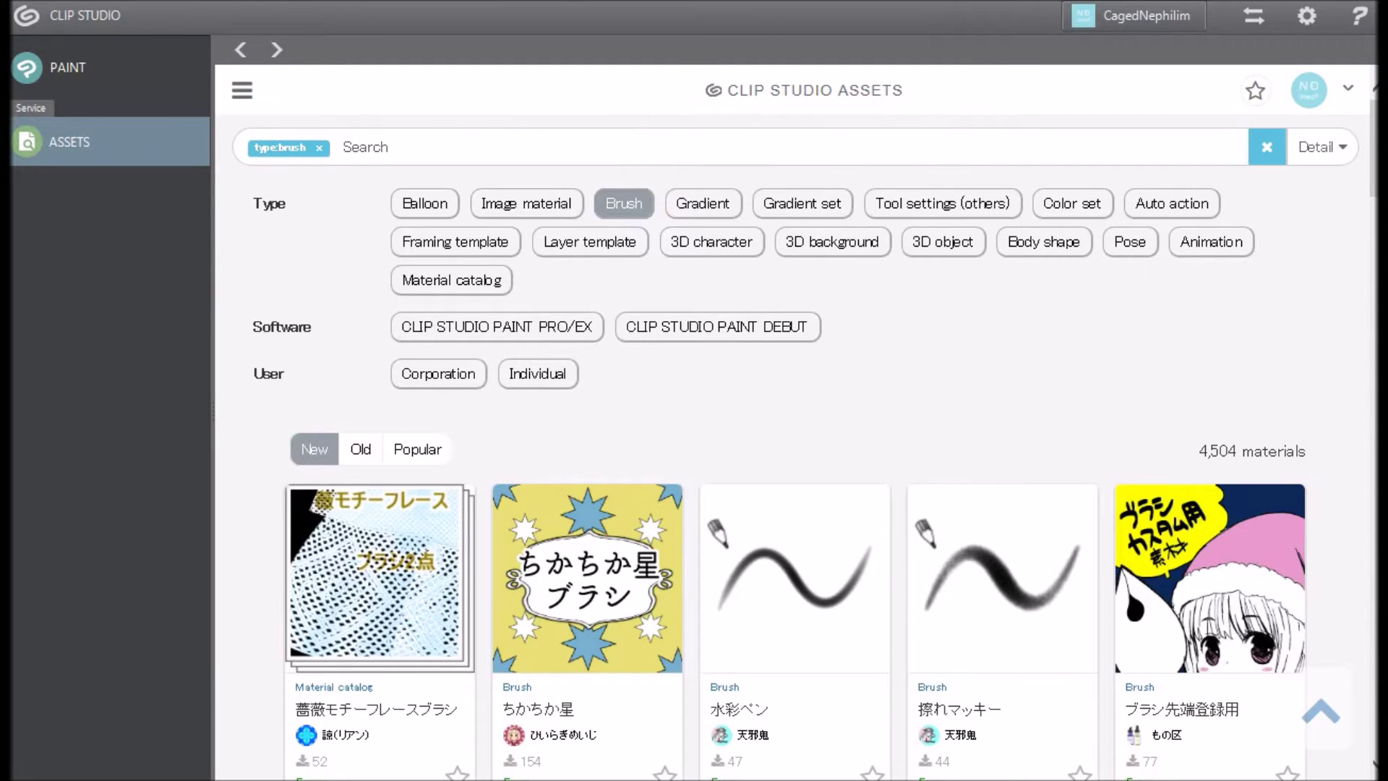
scroll(651, 384, "down", 4)
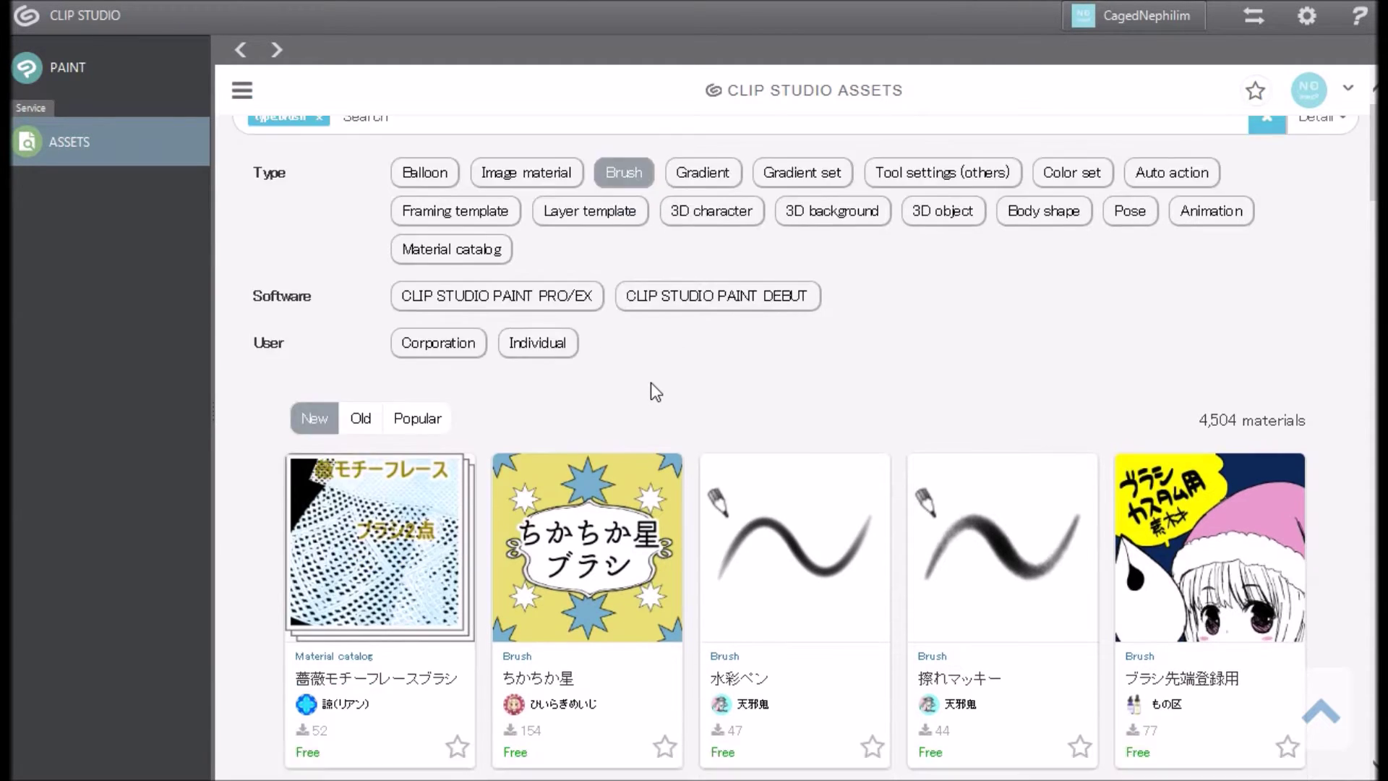
scroll(651, 383, "down", 1)
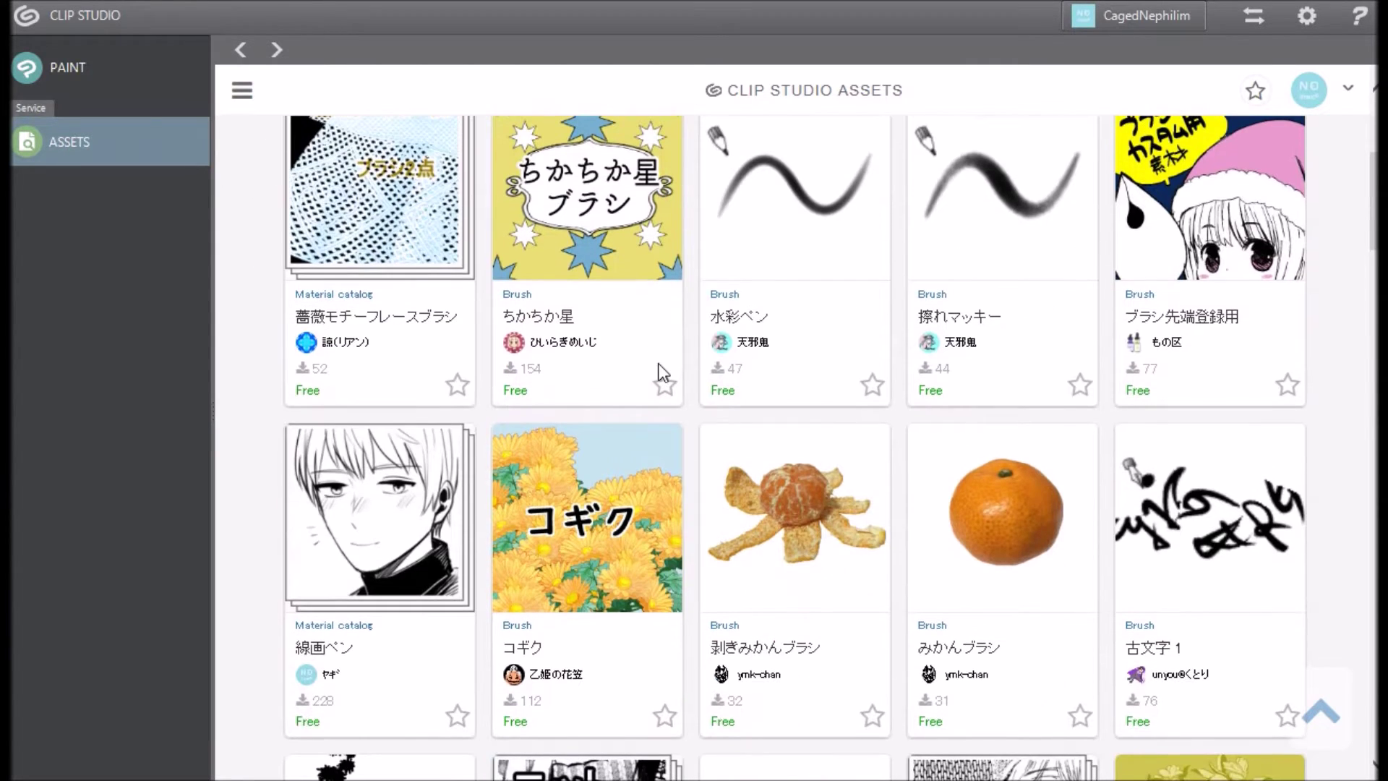
scroll(832, 445, "down", 1)
scroll(832, 444, "down", 2)
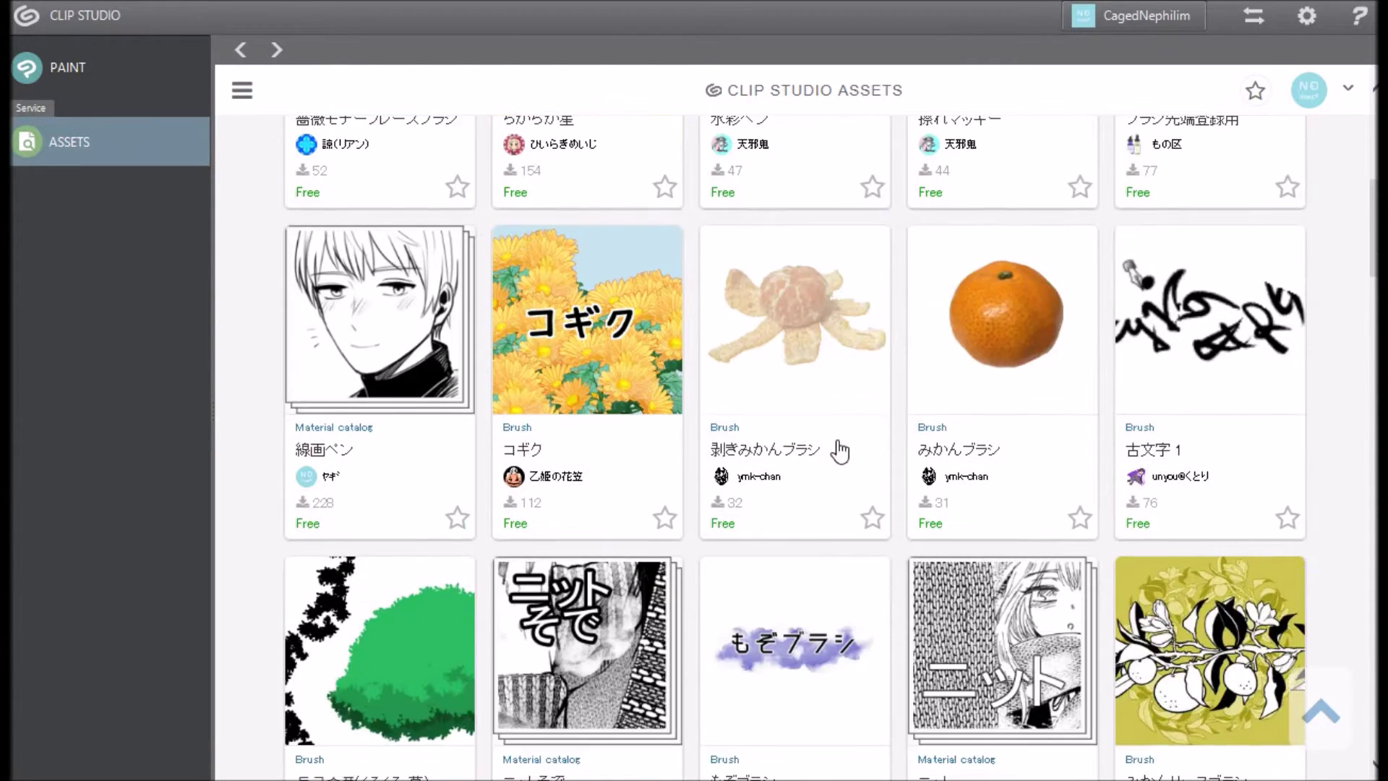
scroll(627, 389, "down", 2)
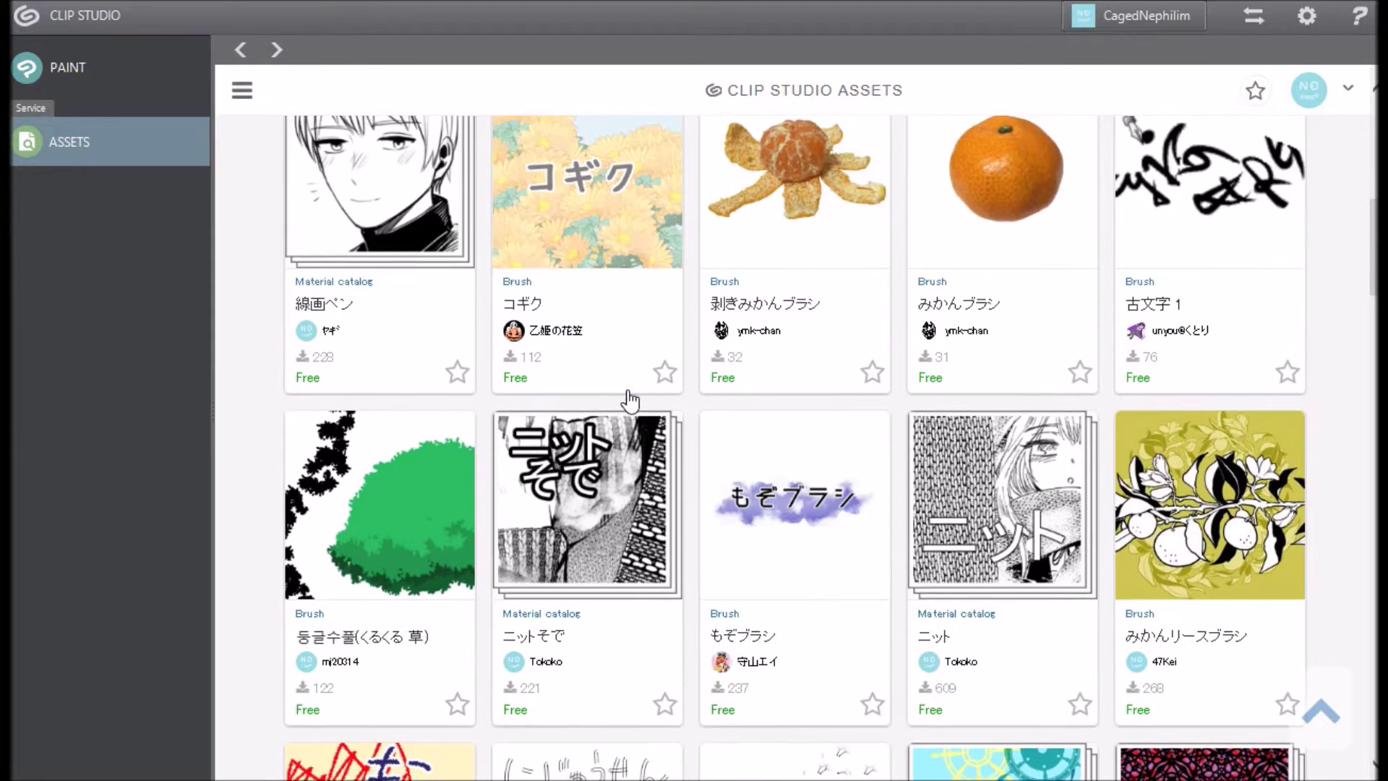
Step: Scroll through the brush results and select the ひかえめざらぺん brush
scroll(880, 479, "down", 3)
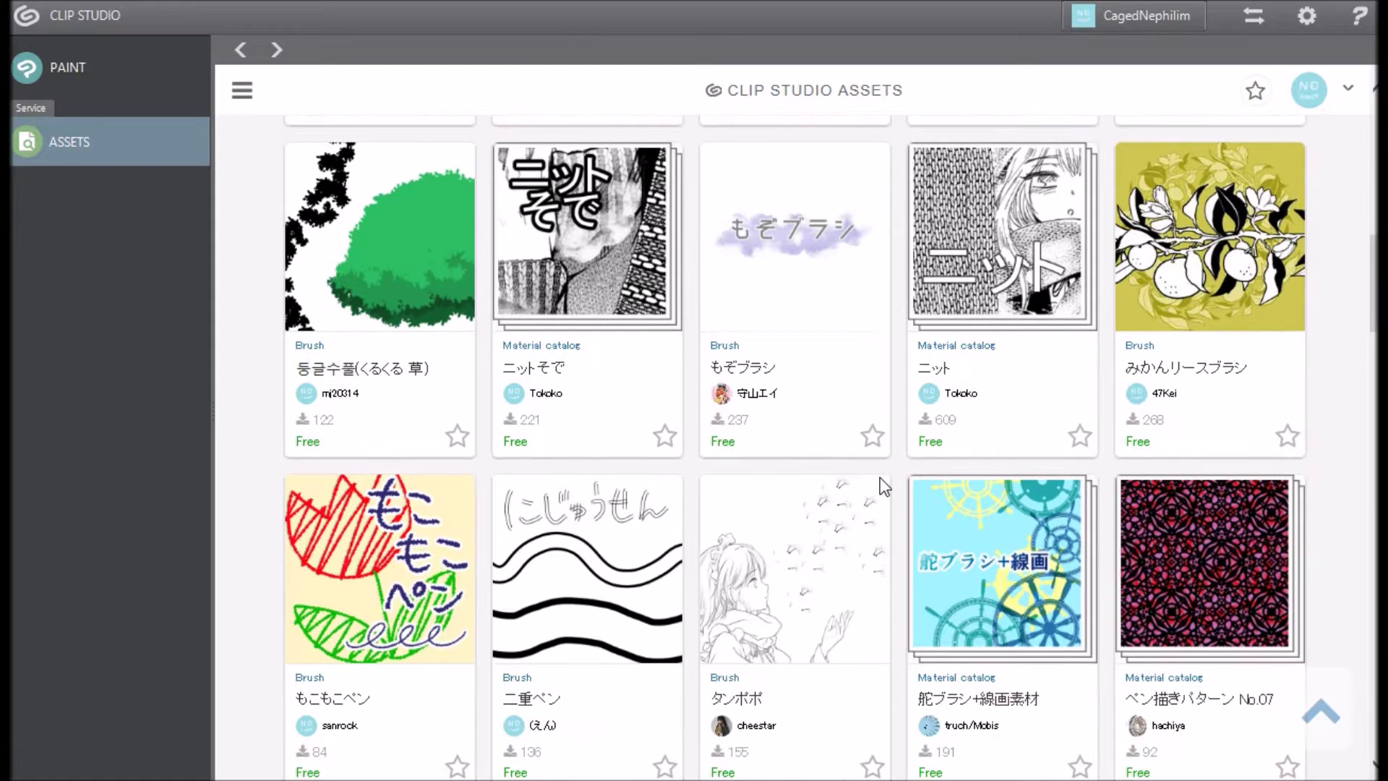
scroll(879, 478, "down", 3)
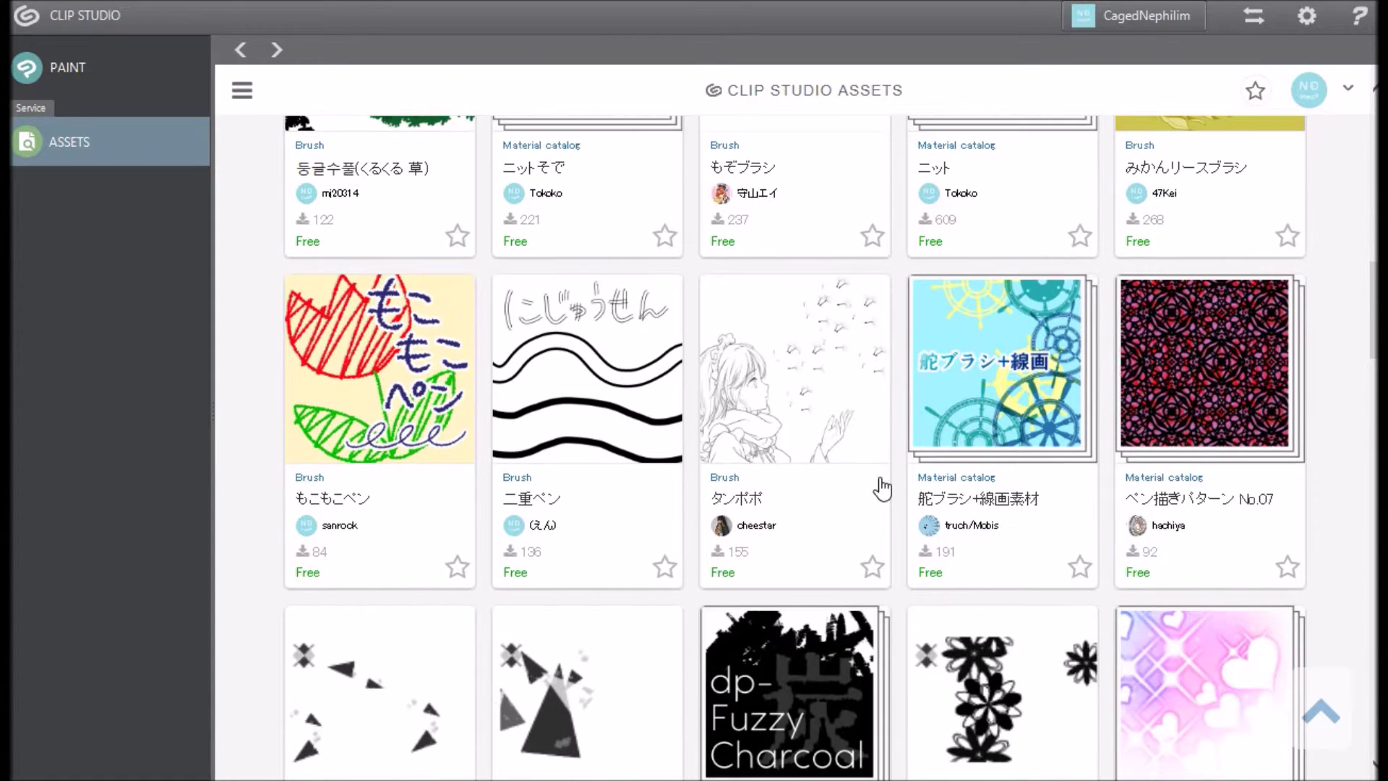
scroll(879, 484, "down", 3)
scroll(883, 488, "down", 3)
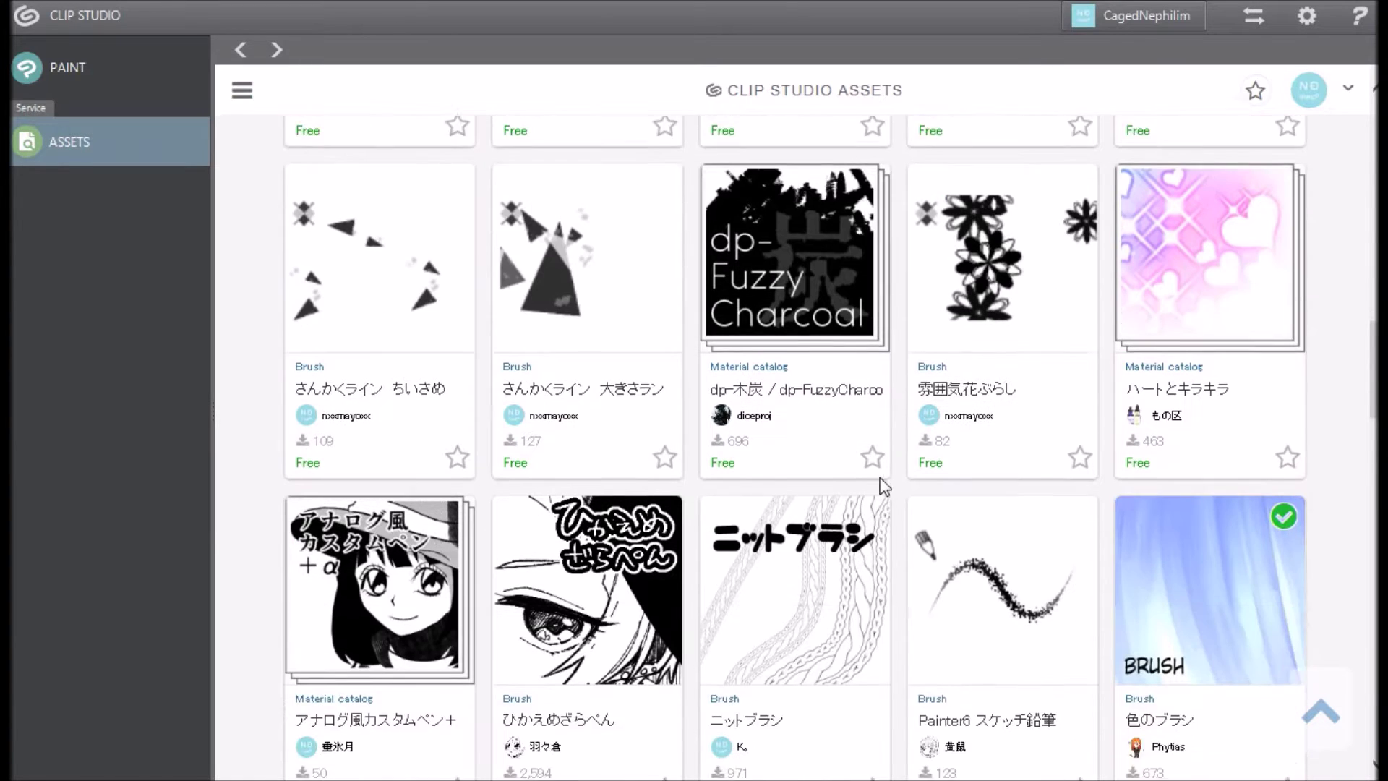
scroll(882, 488, "down", 3)
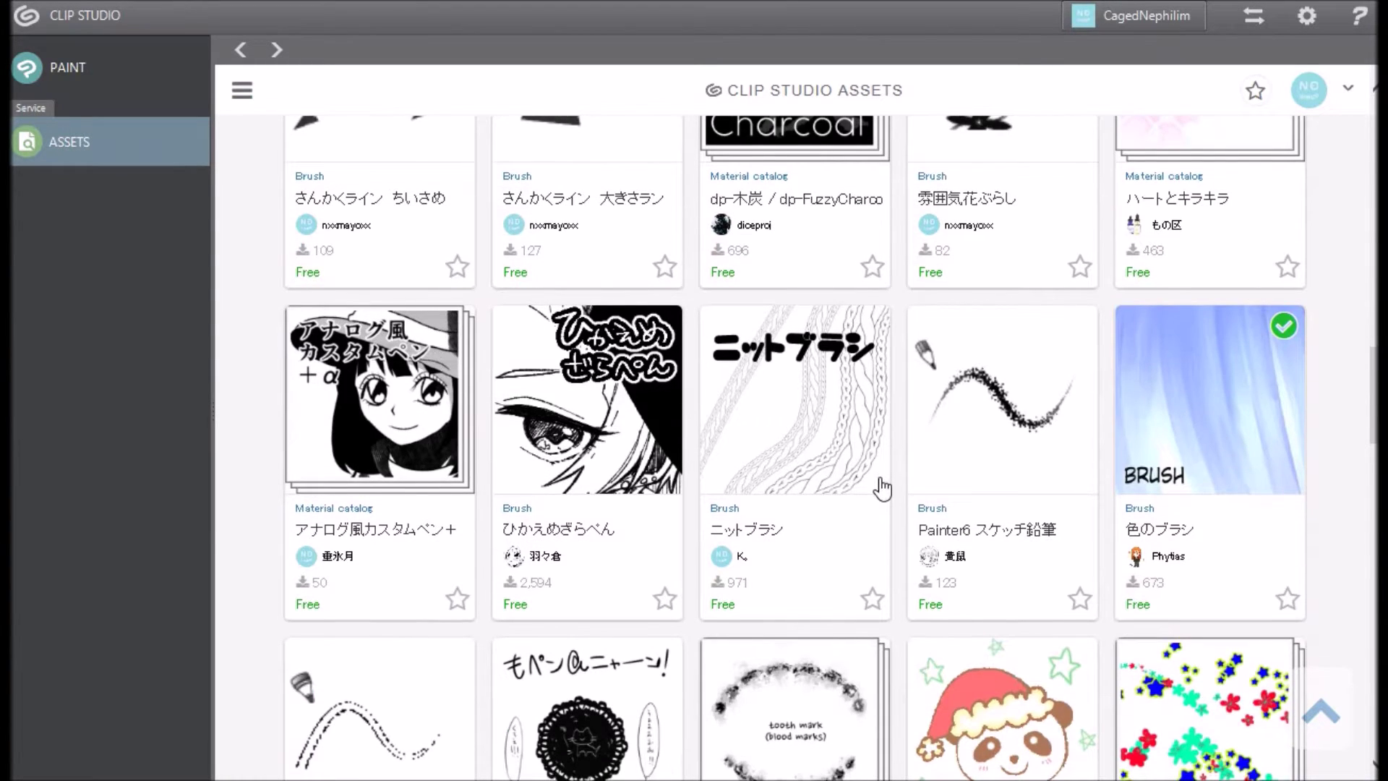
scroll(883, 488, "down", 1)
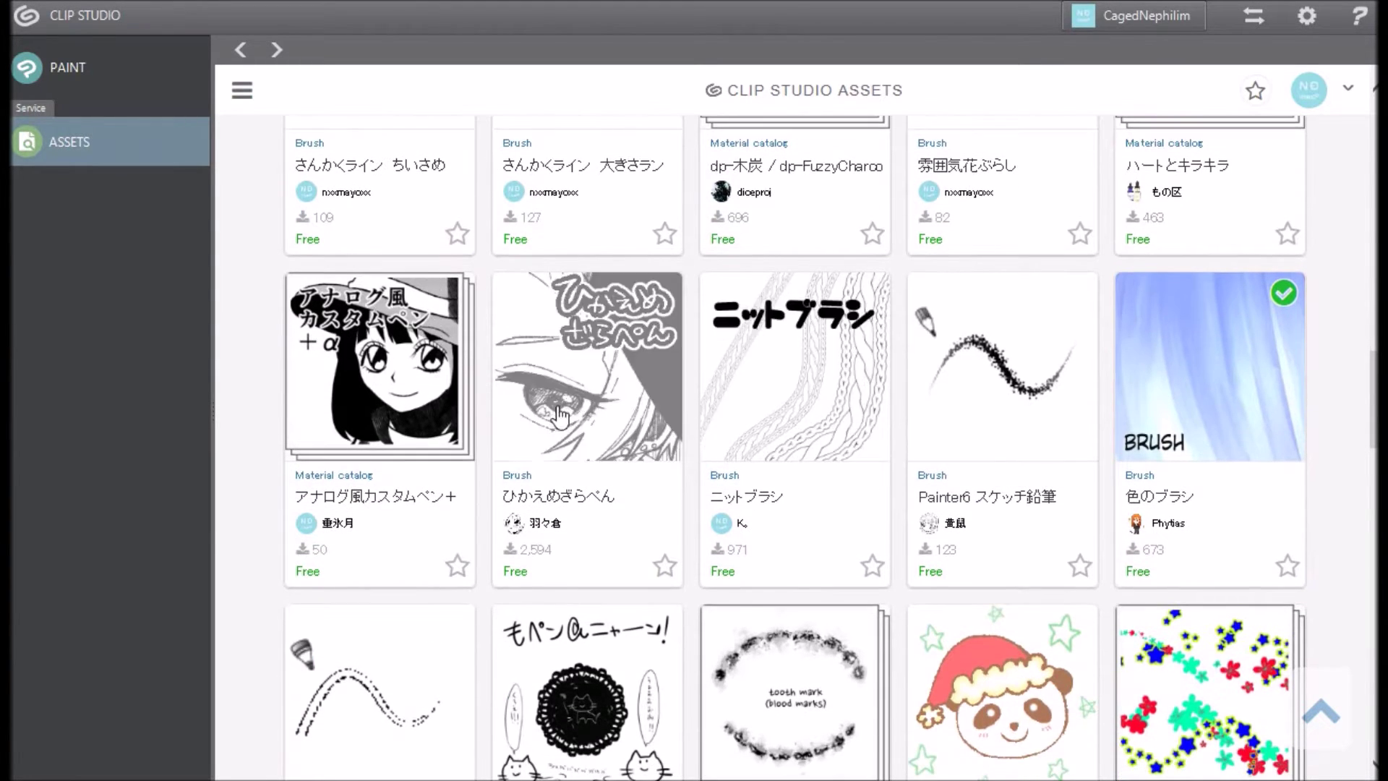
left_click(574, 379)
Step: Open the ひかえめざらぺん detail page and translate its description into English
left_click(574, 379)
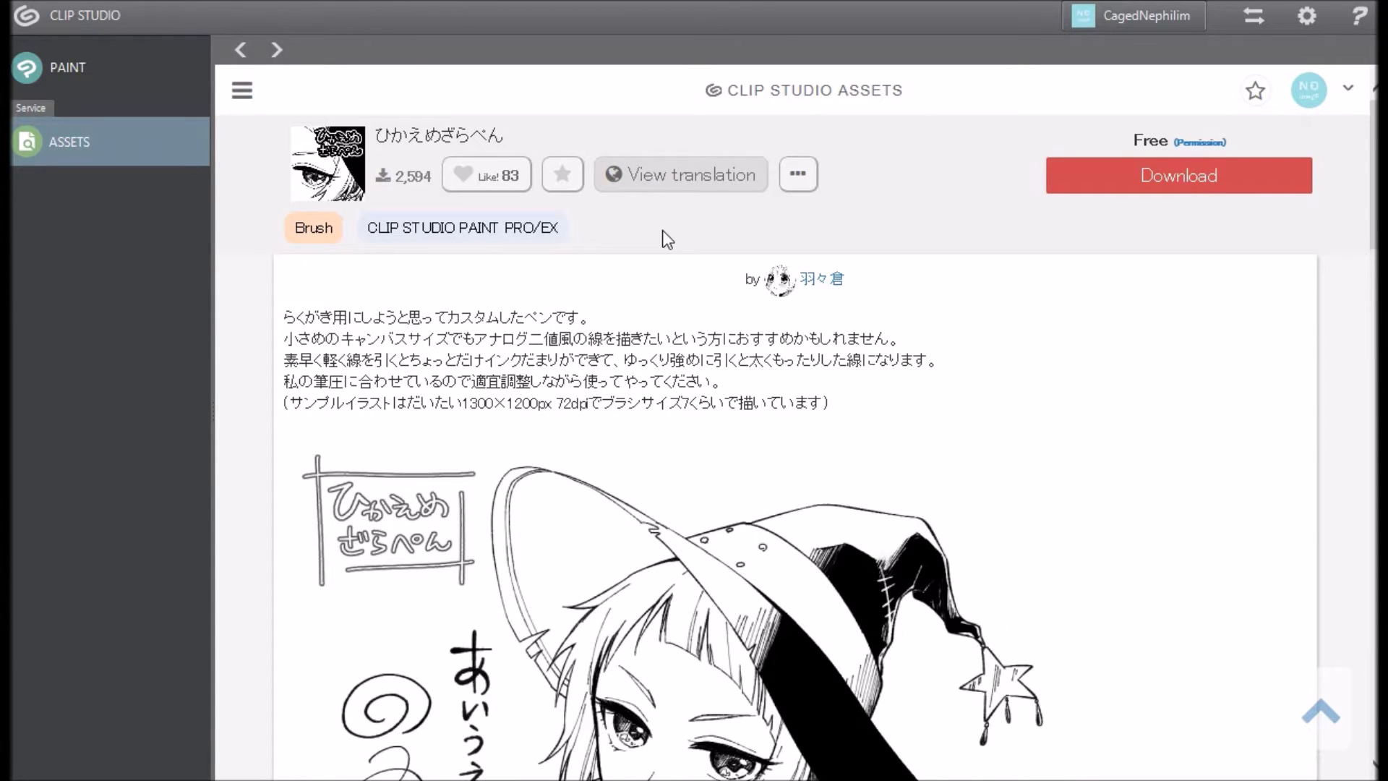
left_click(707, 176)
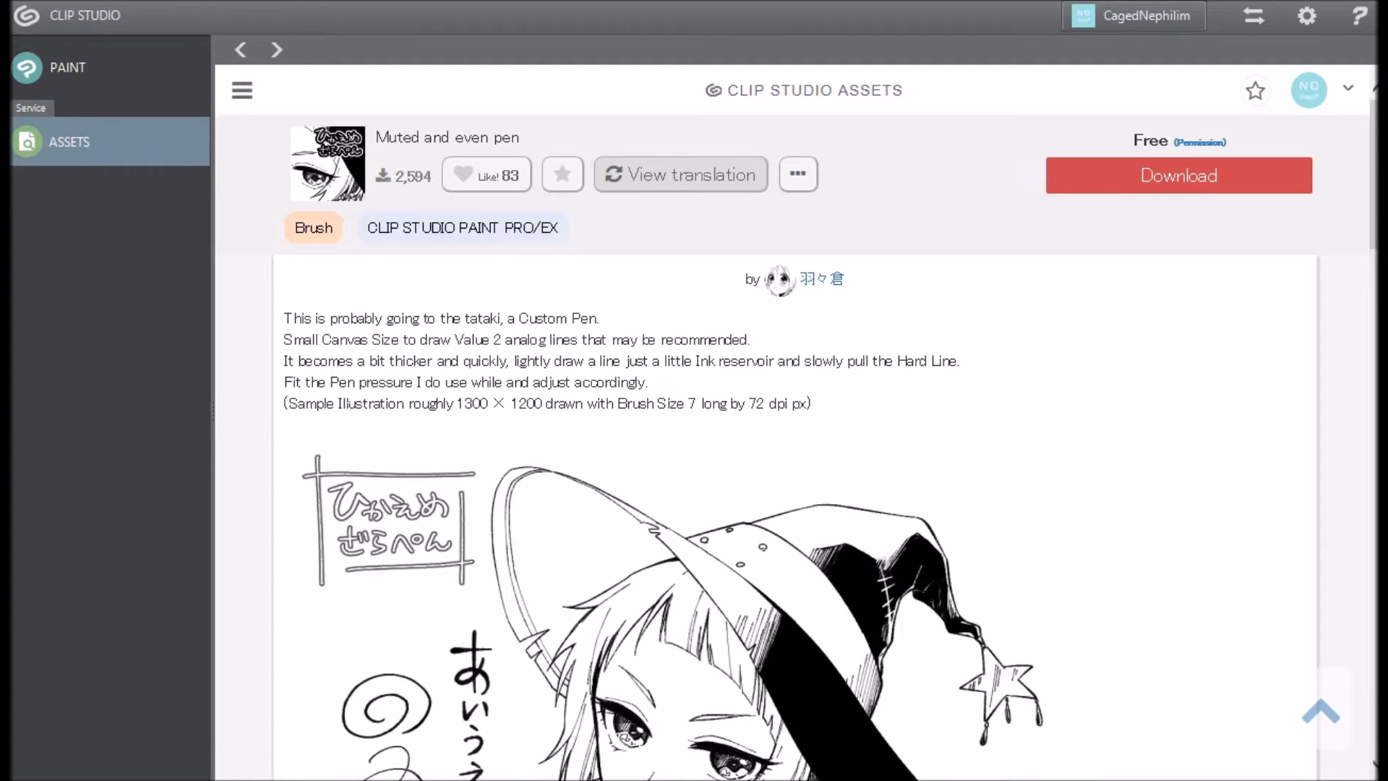
scroll(885, 411, "down", 5)
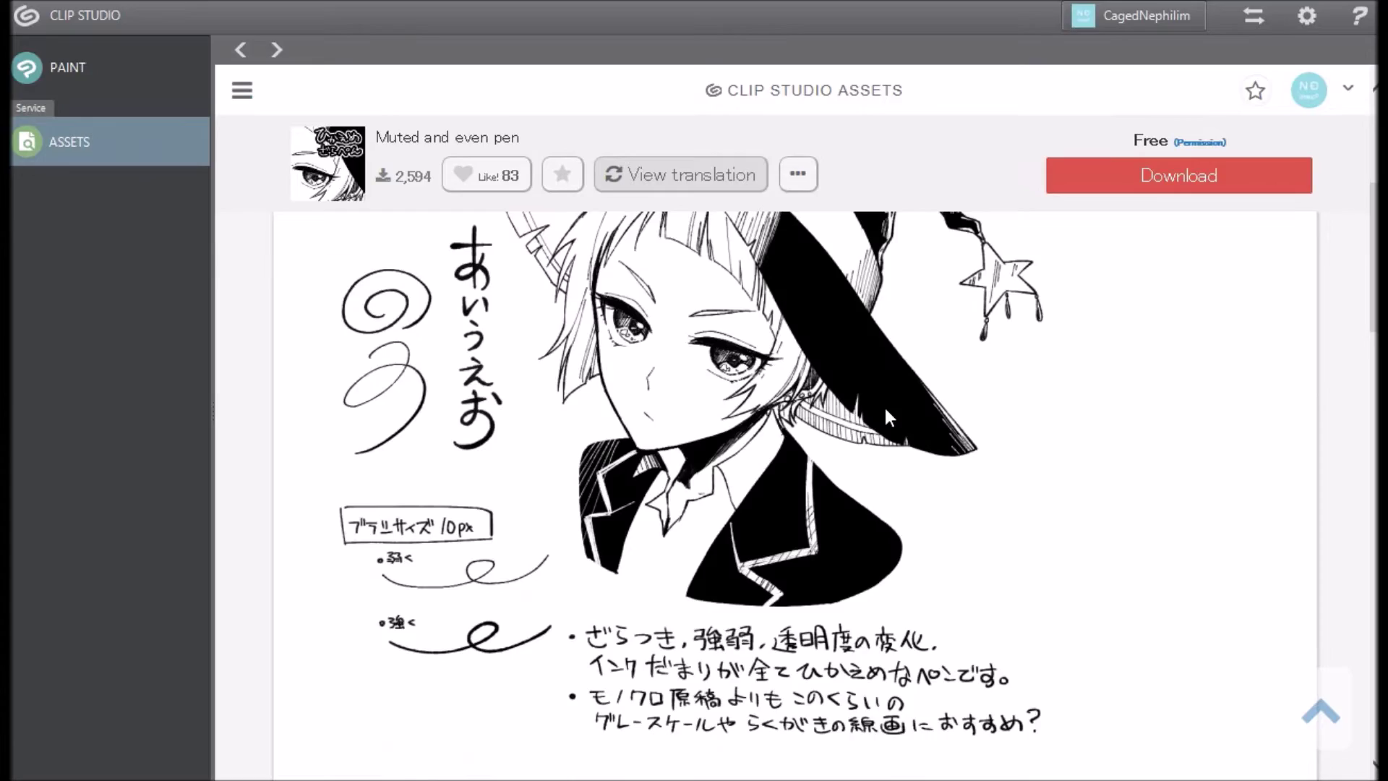
scroll(818, 486, "down", 1)
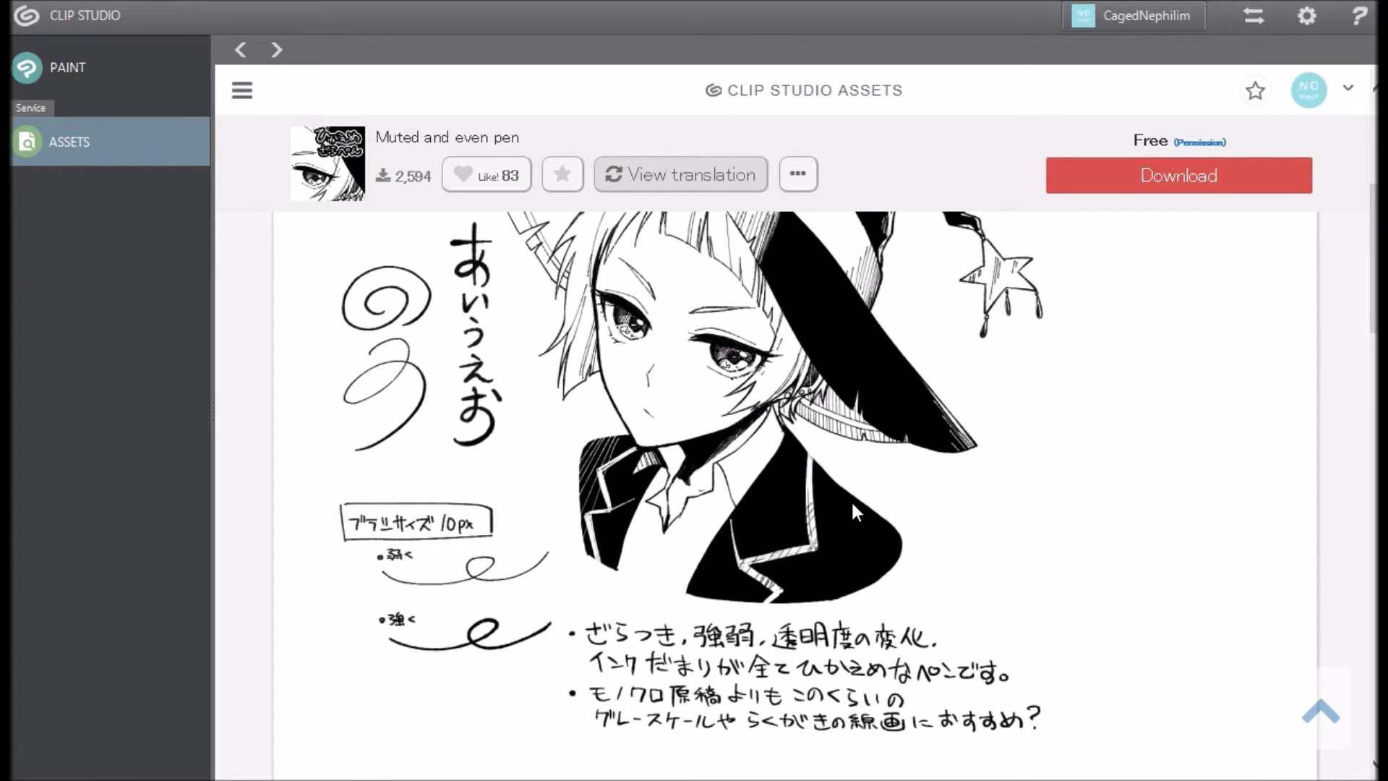
scroll(851, 500, "down", 4)
scroll(853, 510, "up", 3)
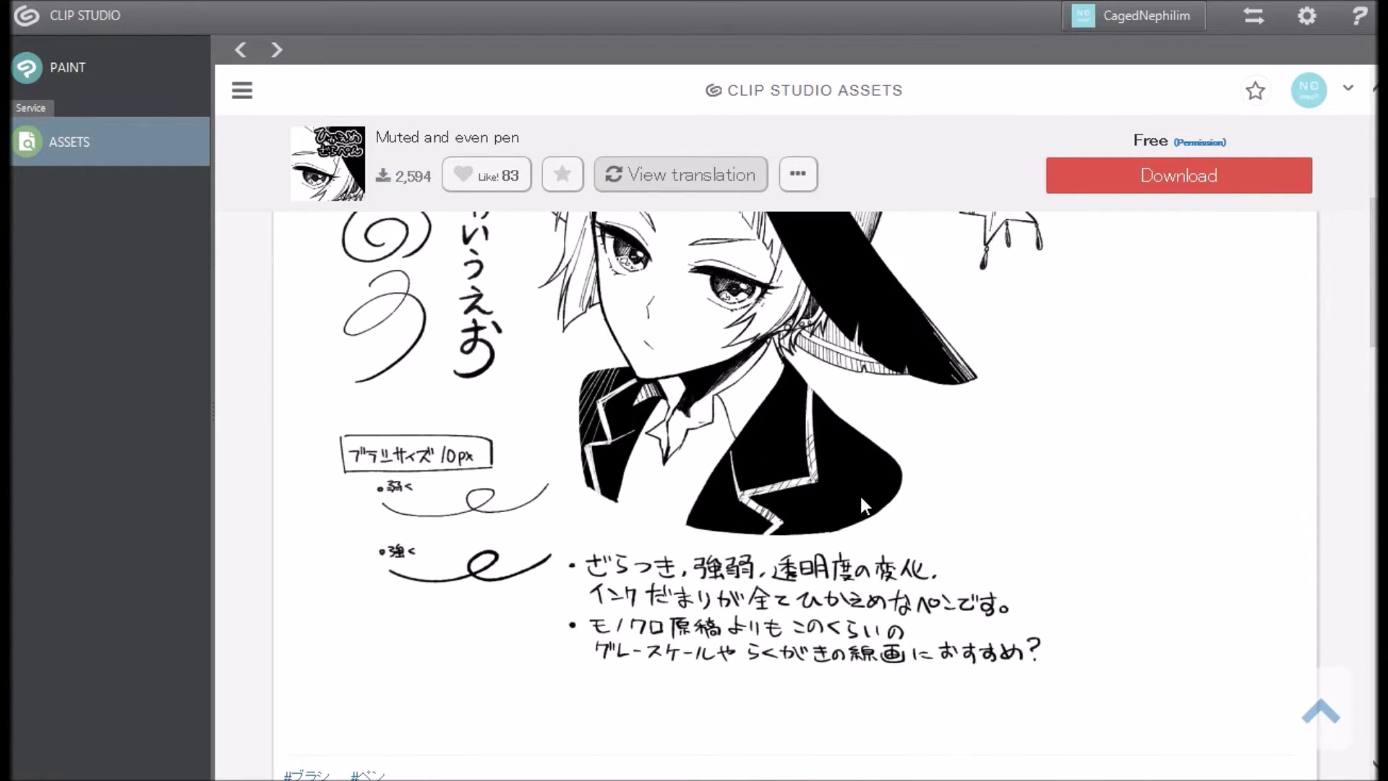
scroll(912, 432, "up", 2)
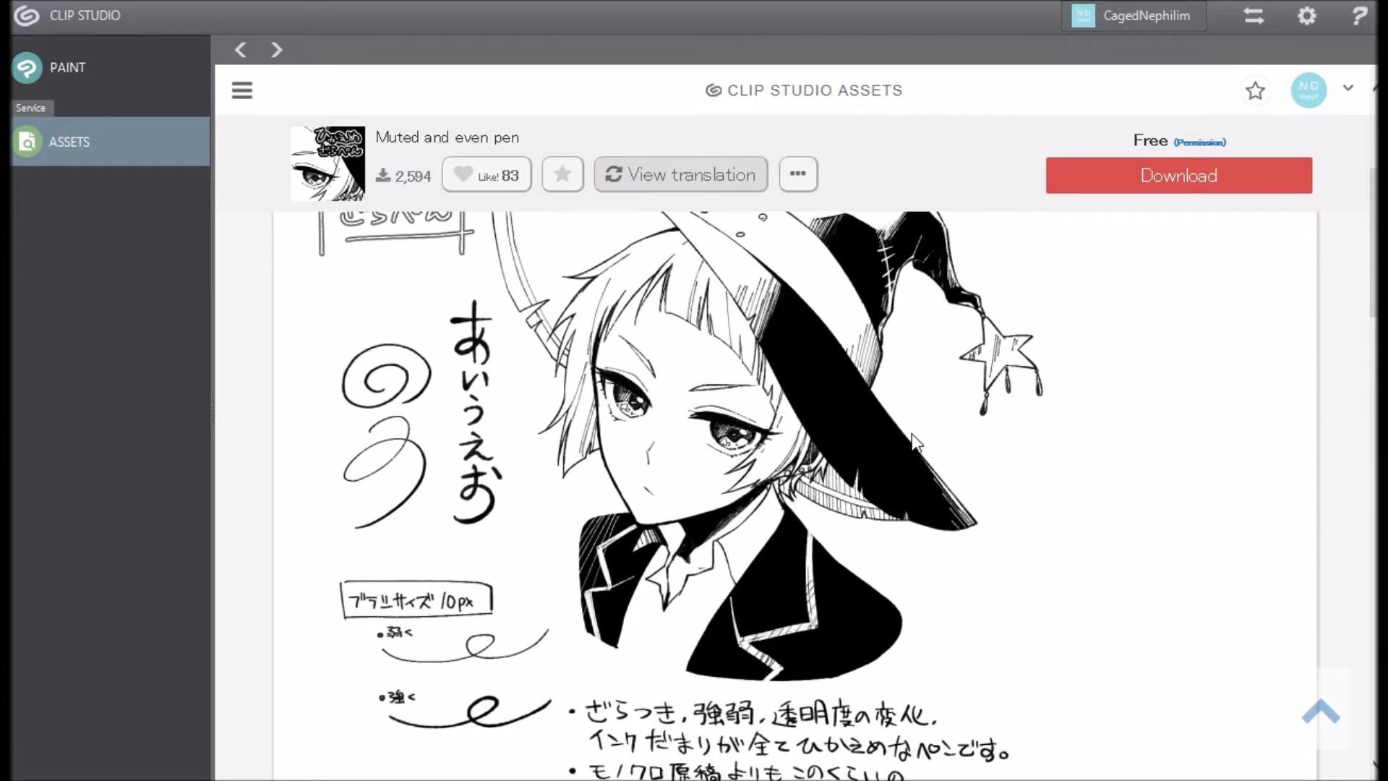
Step: Review the brush samples and add ひかえめざらぺん to favourites
key("super+s")
scroll(910, 431, "down", 4)
left_click(913, 433)
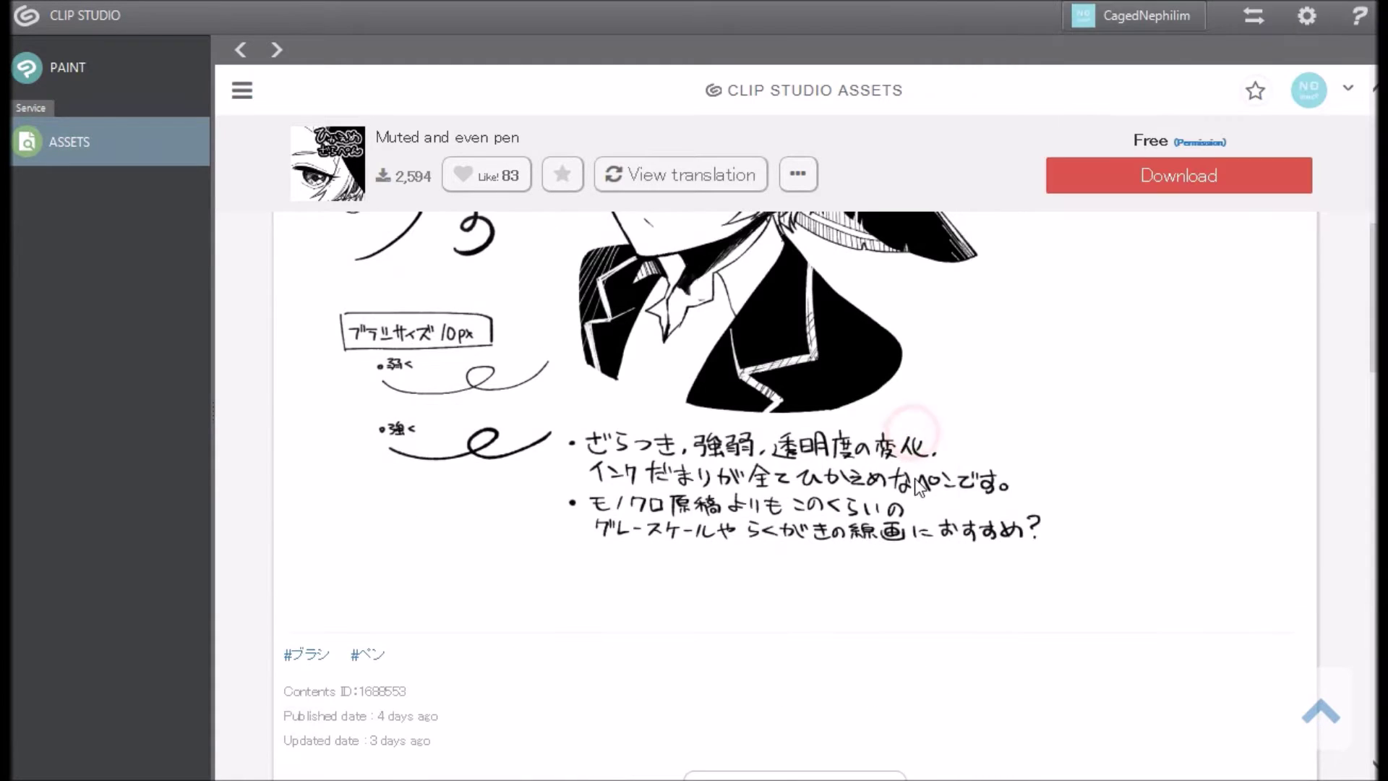
scroll(942, 521, "down", 4)
key("super+s")
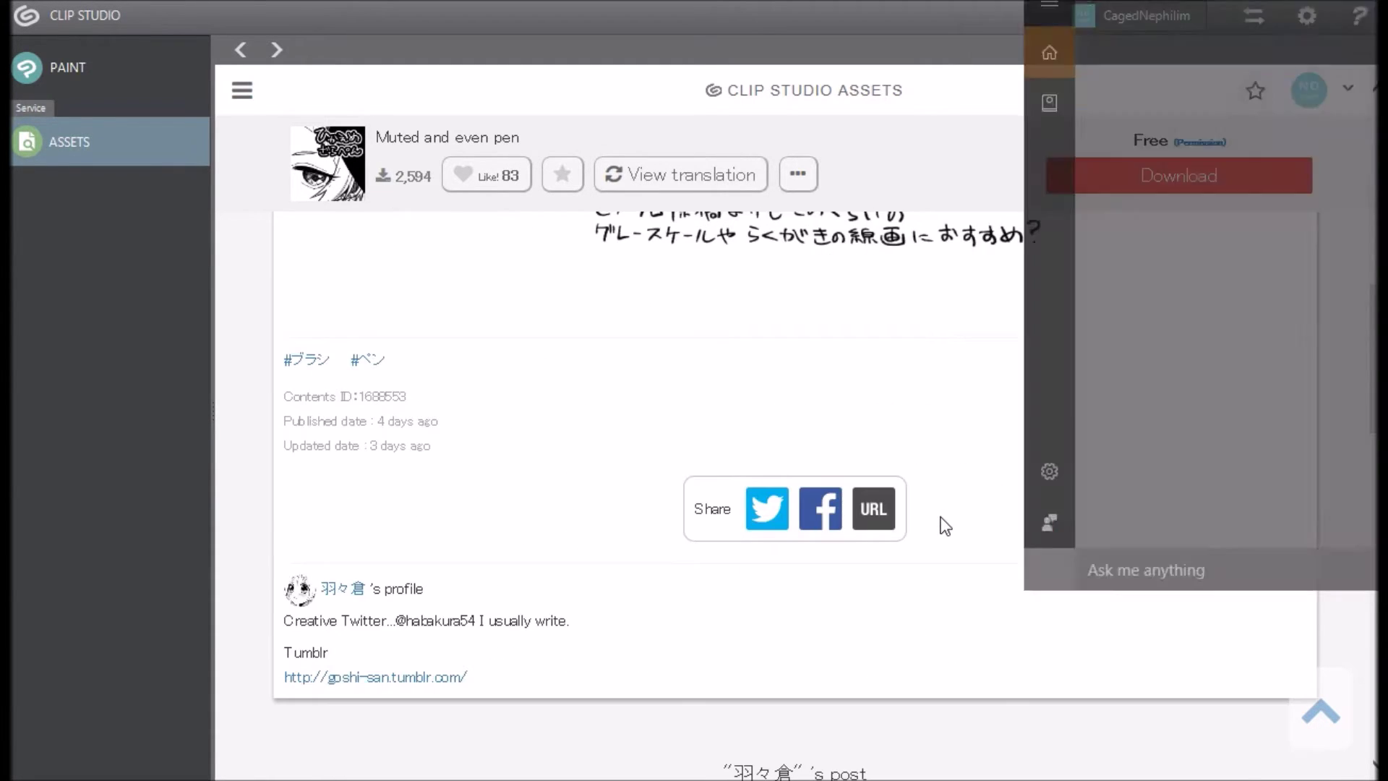
left_click(819, 345)
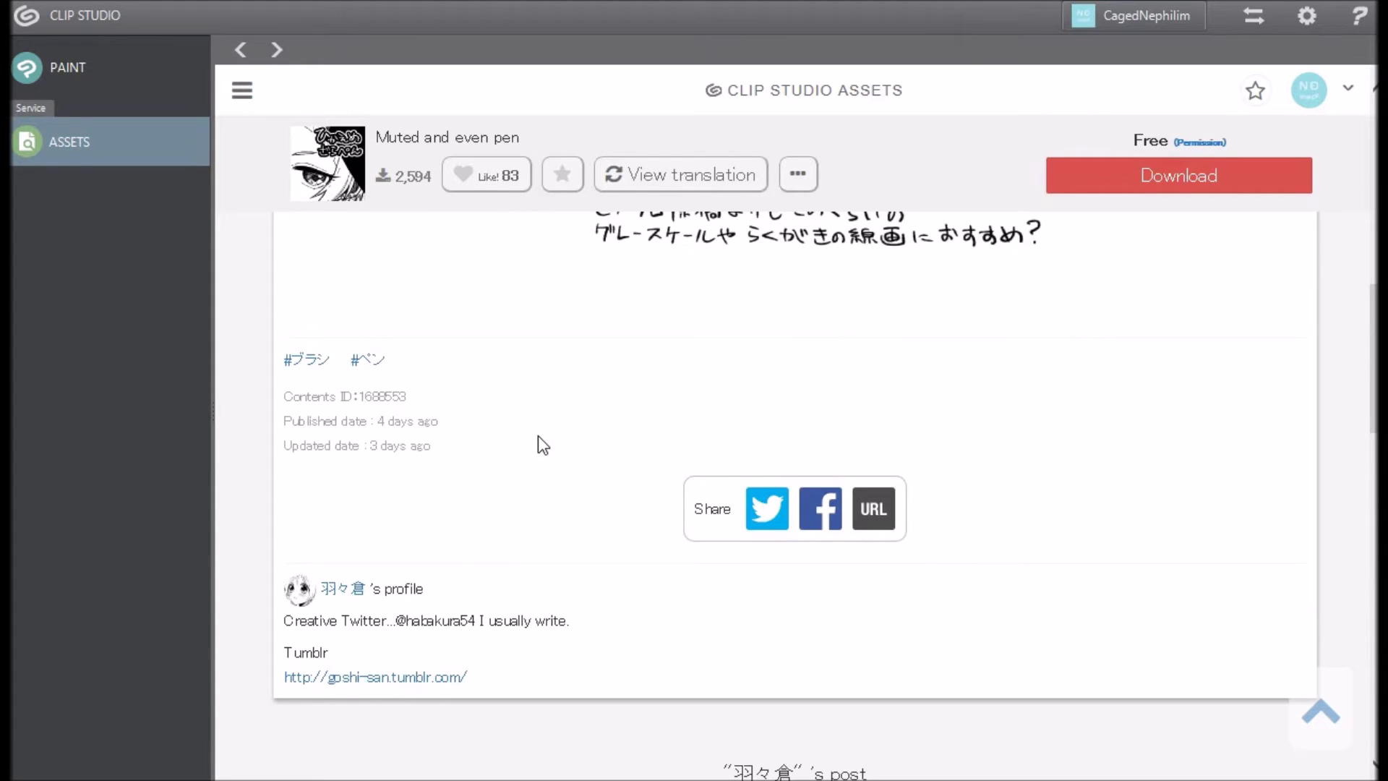
scroll(636, 427, "up", 4)
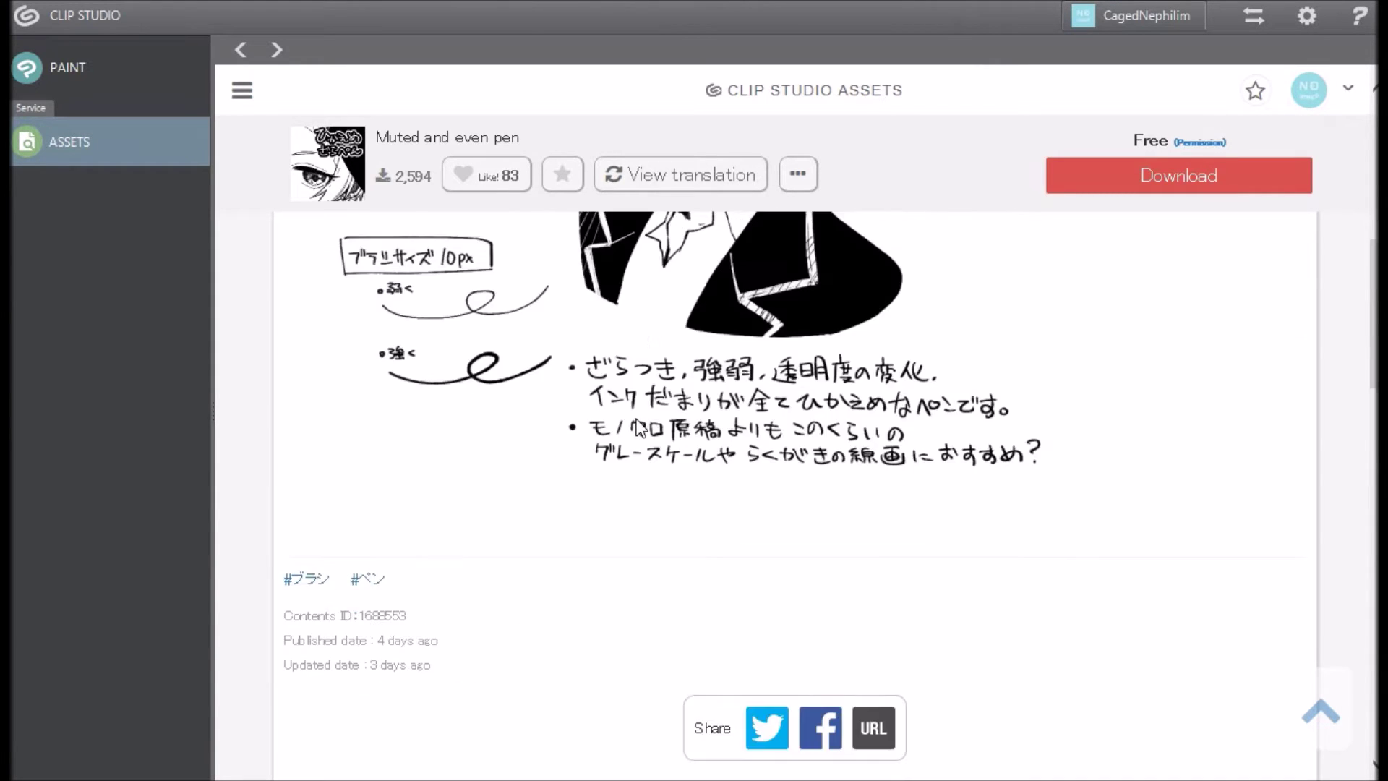
scroll(639, 428, "up", 4)
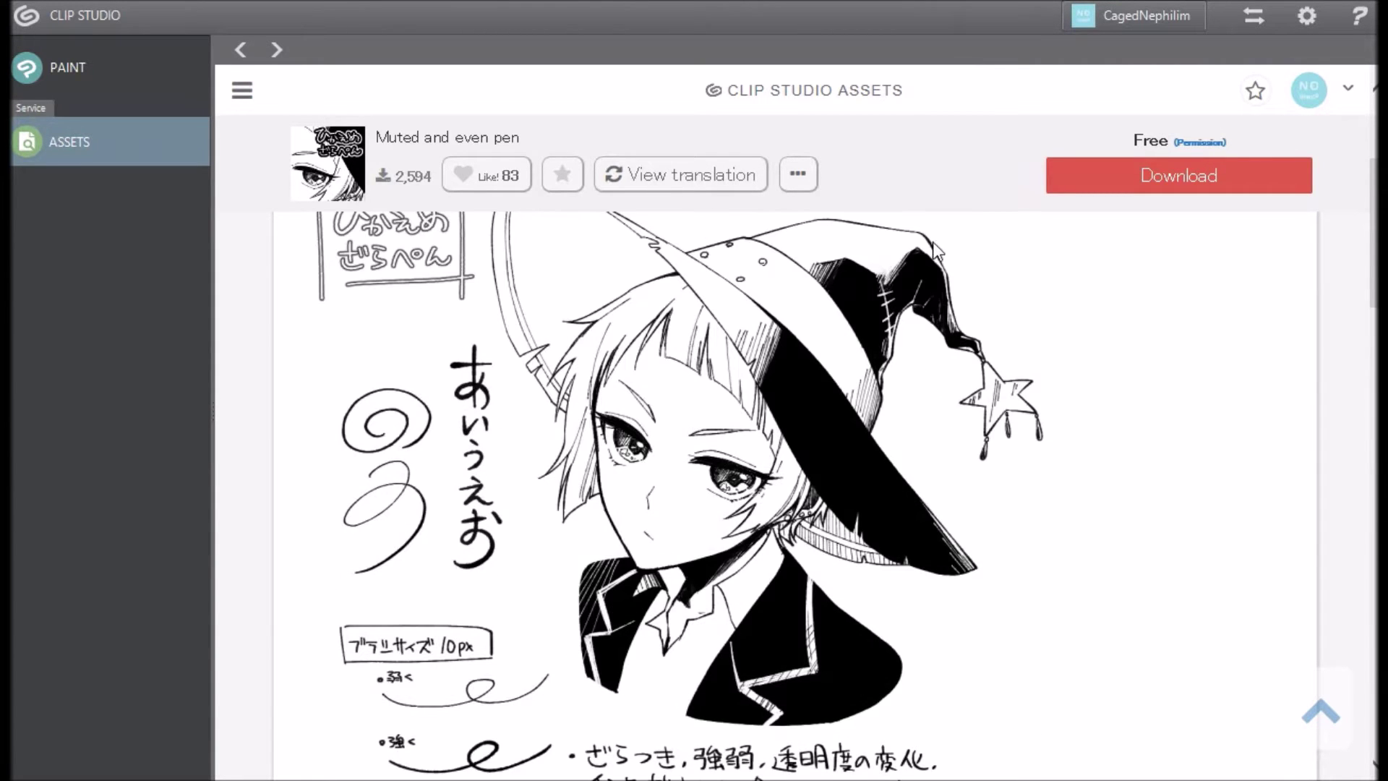
left_click(563, 175)
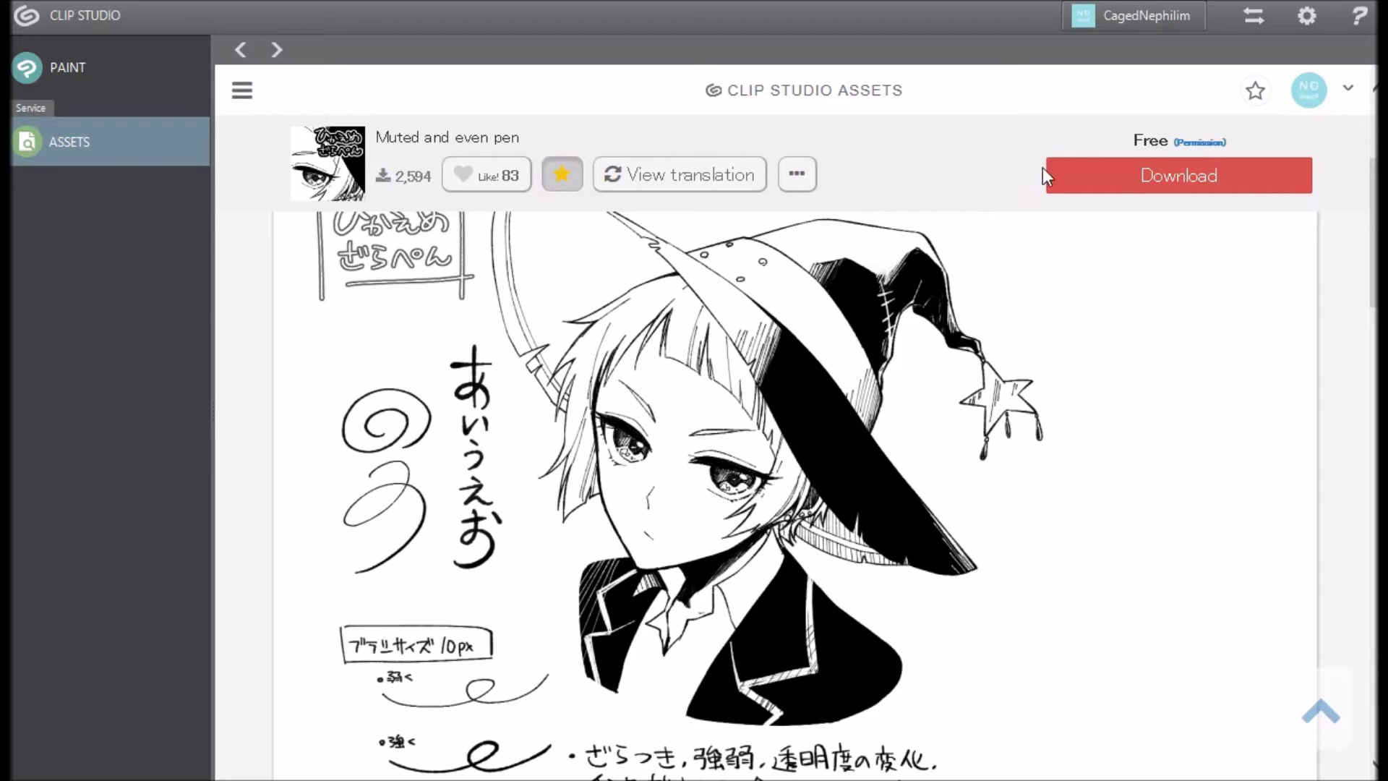
Step: Download the Muted and even pen and check its progress in Communication Management
left_click(1157, 175)
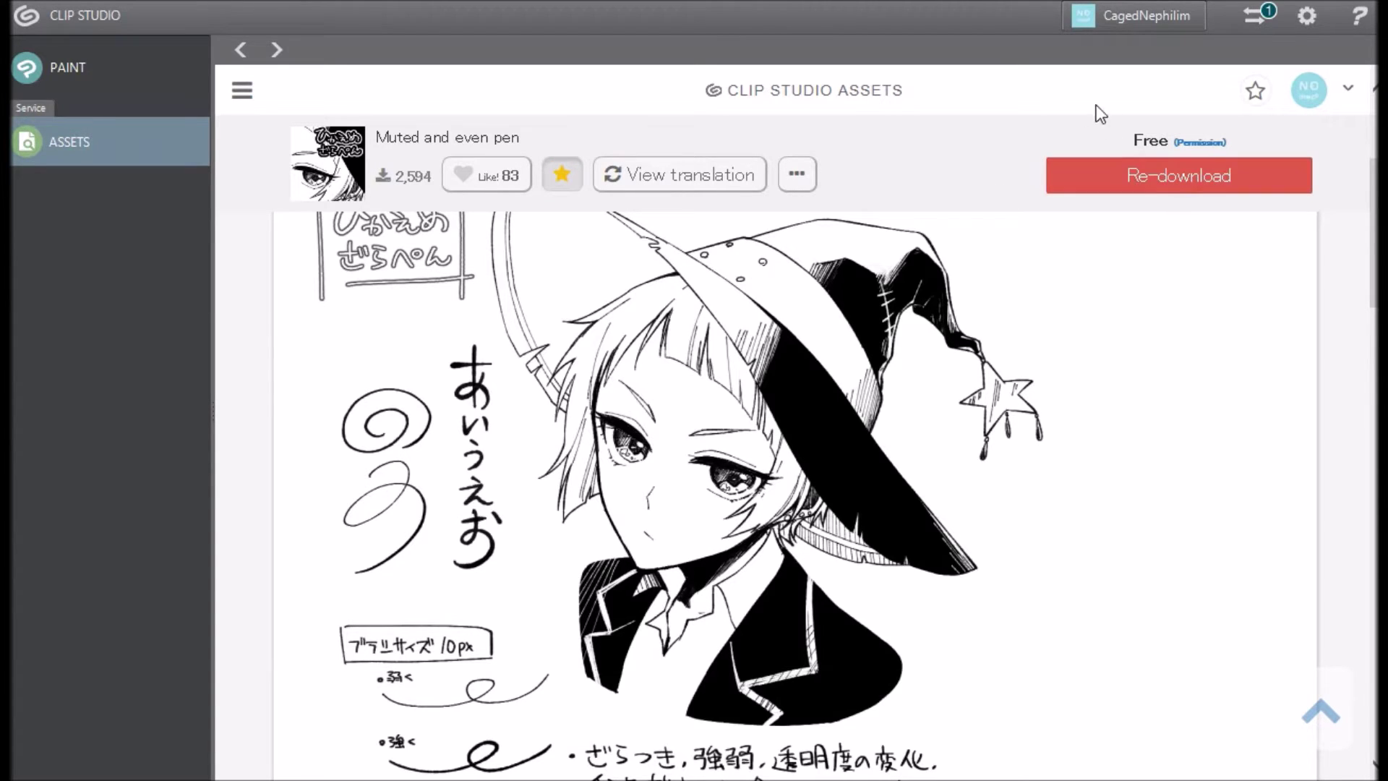
left_click(1247, 16)
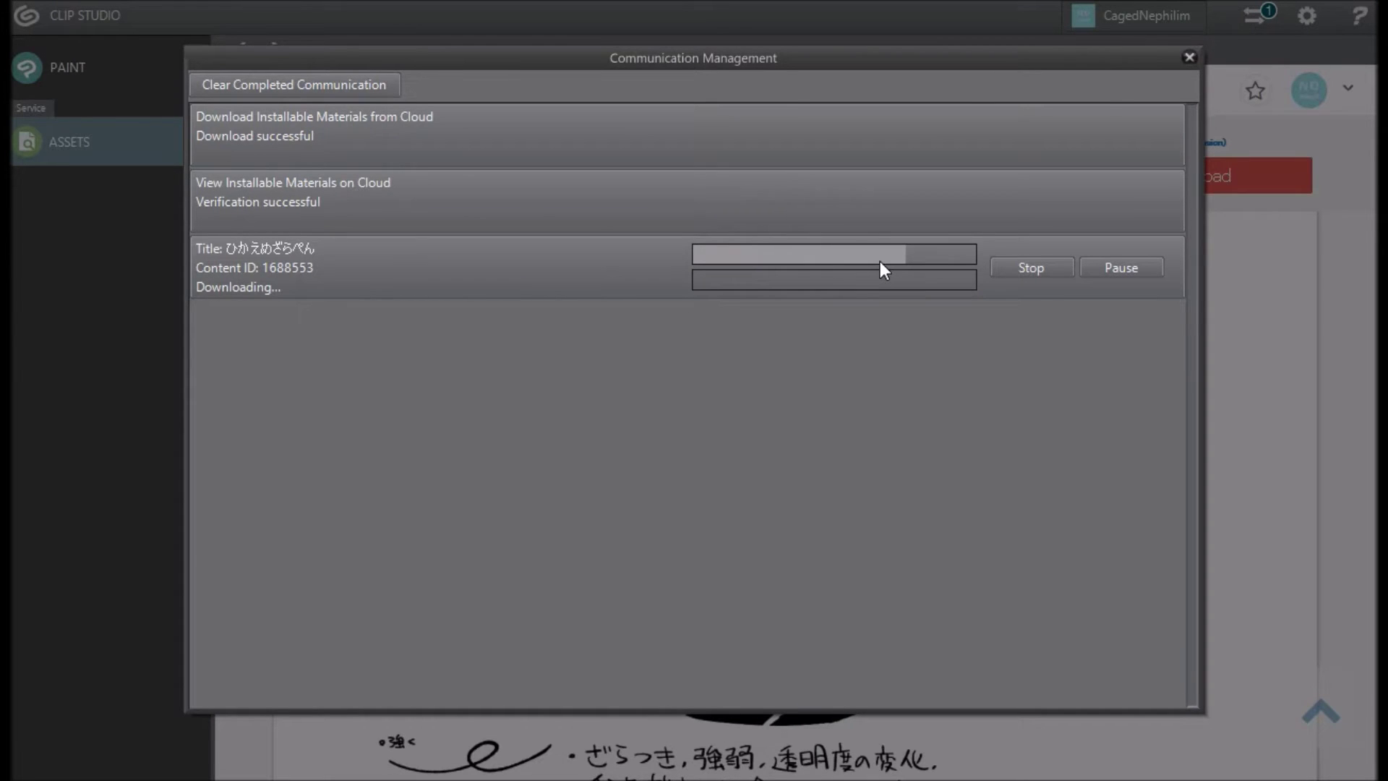
left_click(1188, 55)
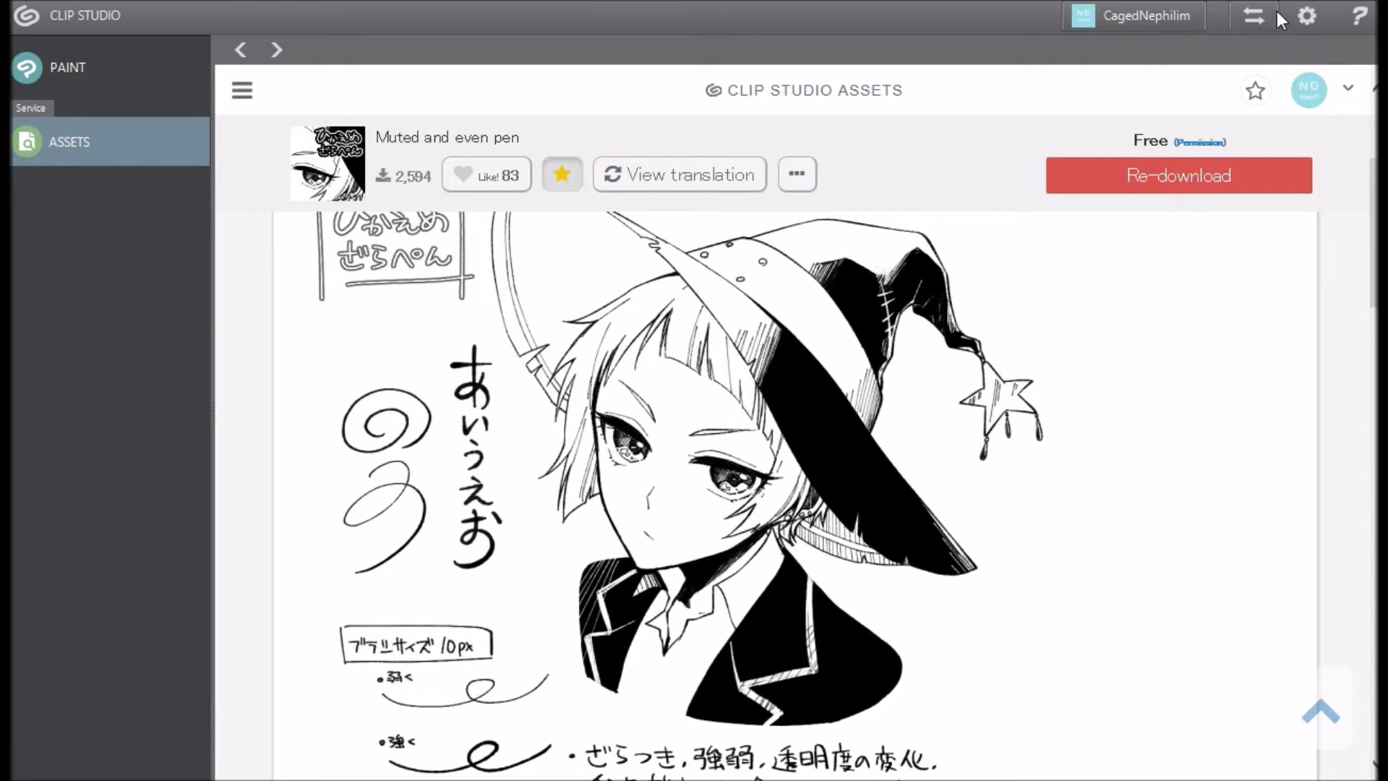
left_click(916, 12)
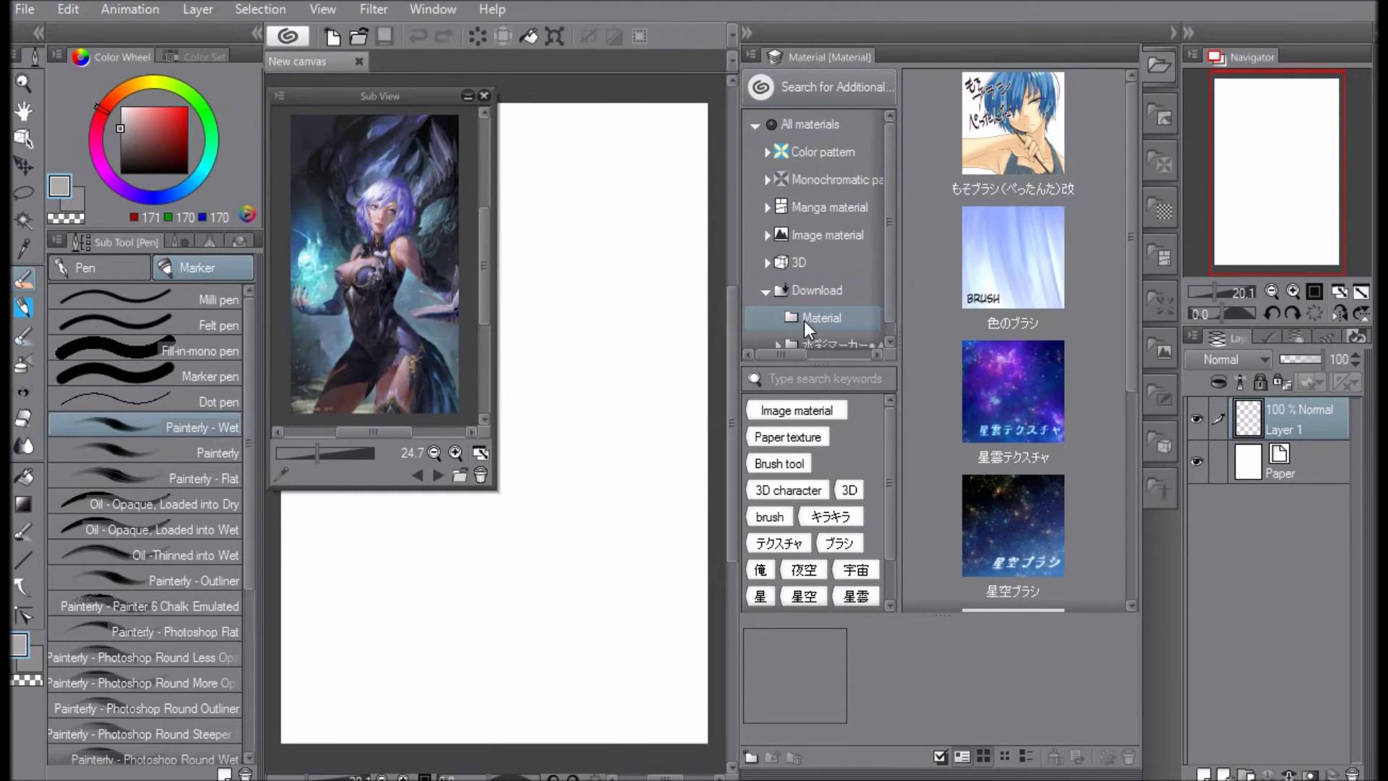
Step: Show all materials in the Download > Material folder, then return to CLIP STUDIO Assets
left_click(1011, 404)
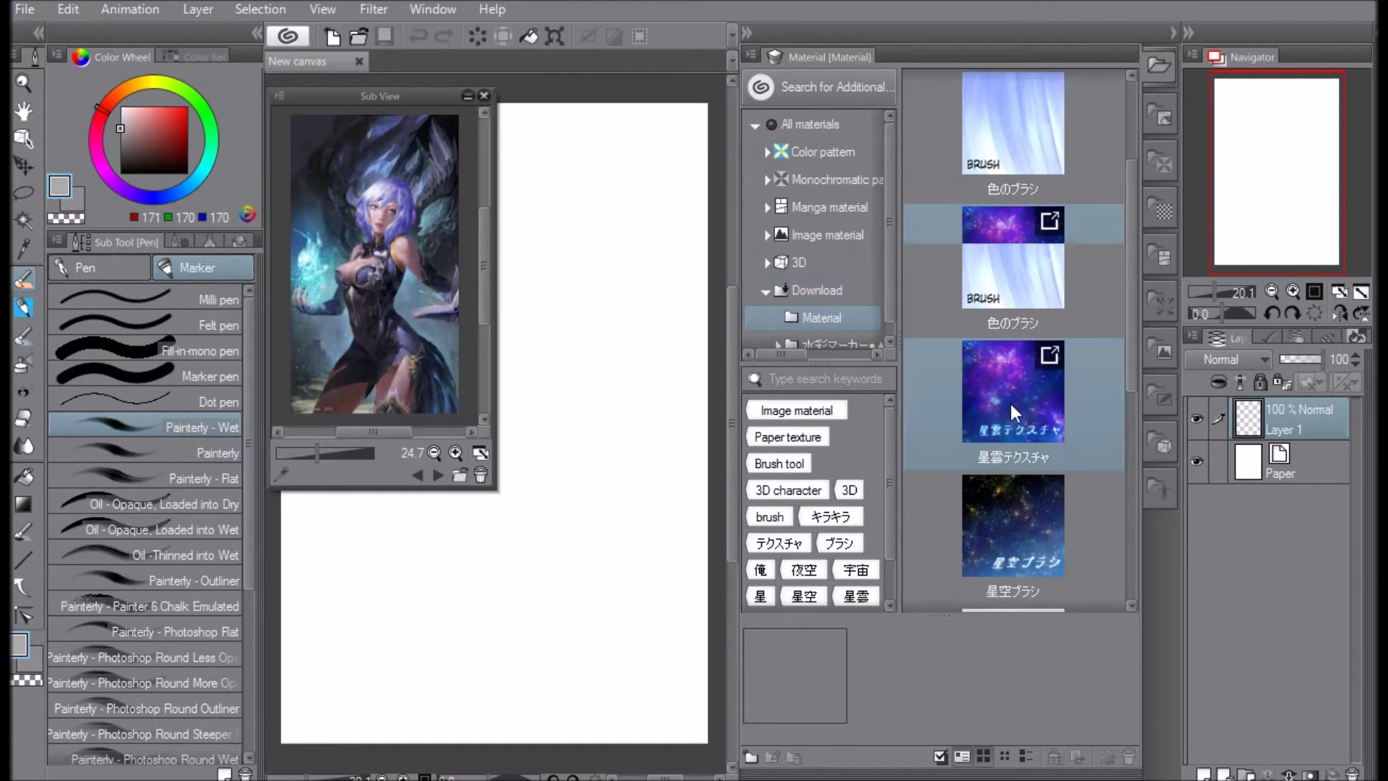
scroll(1011, 404, "down", 5)
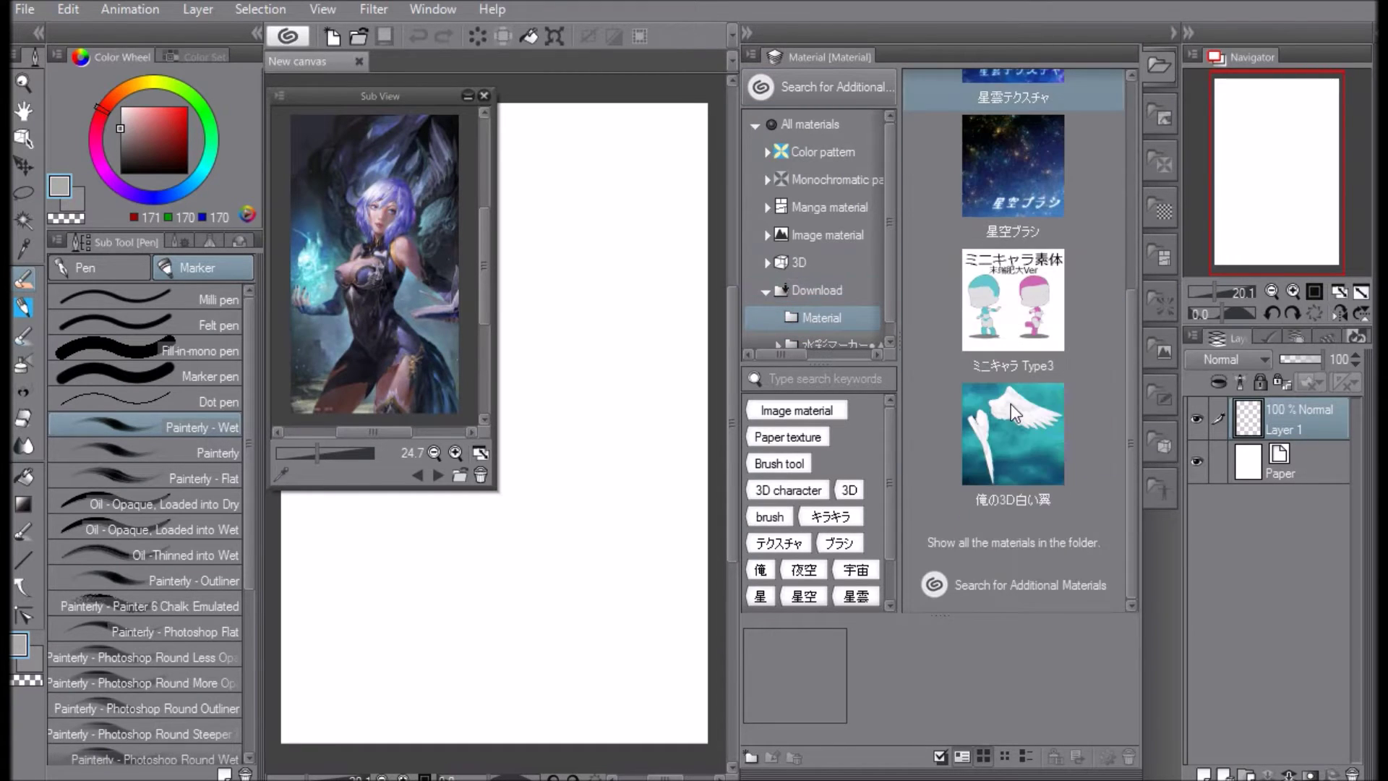
left_click(993, 540)
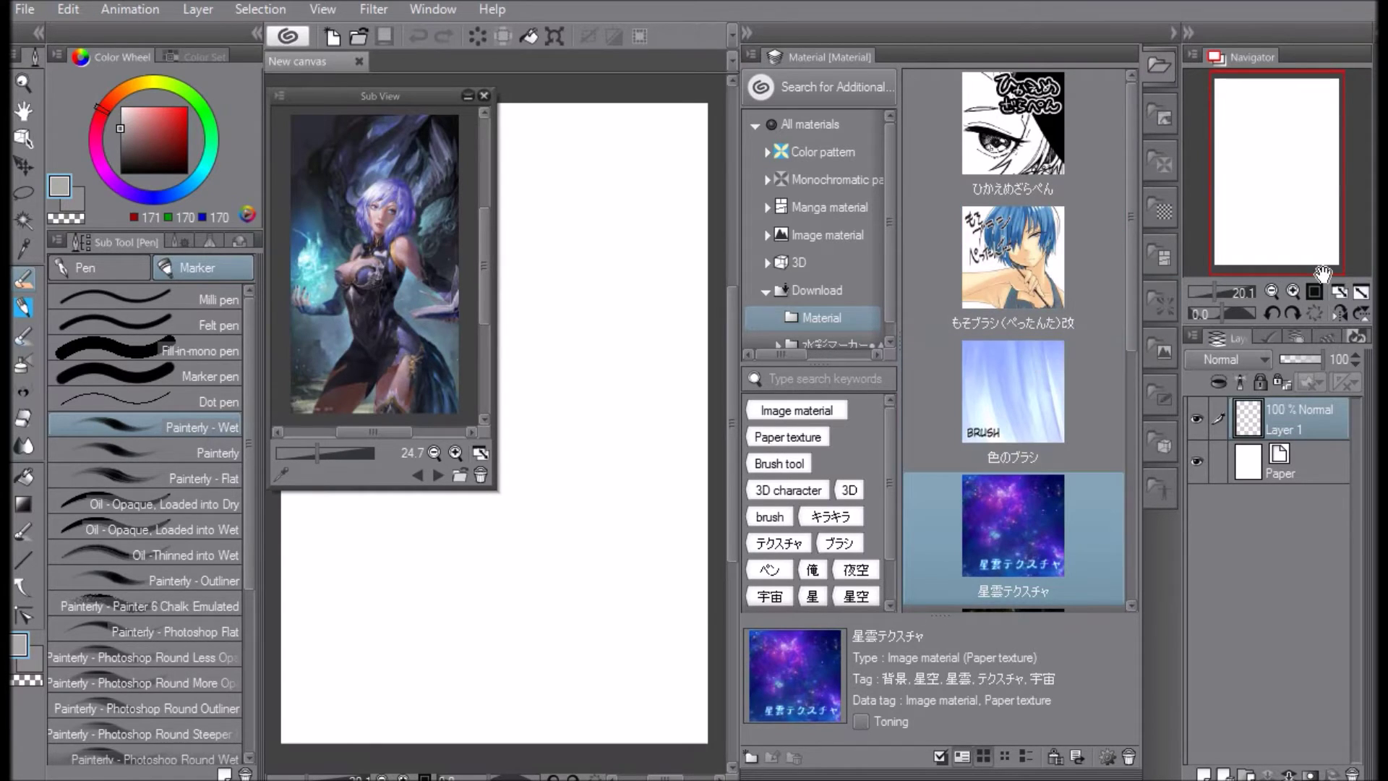
mouse_move(1383, 159)
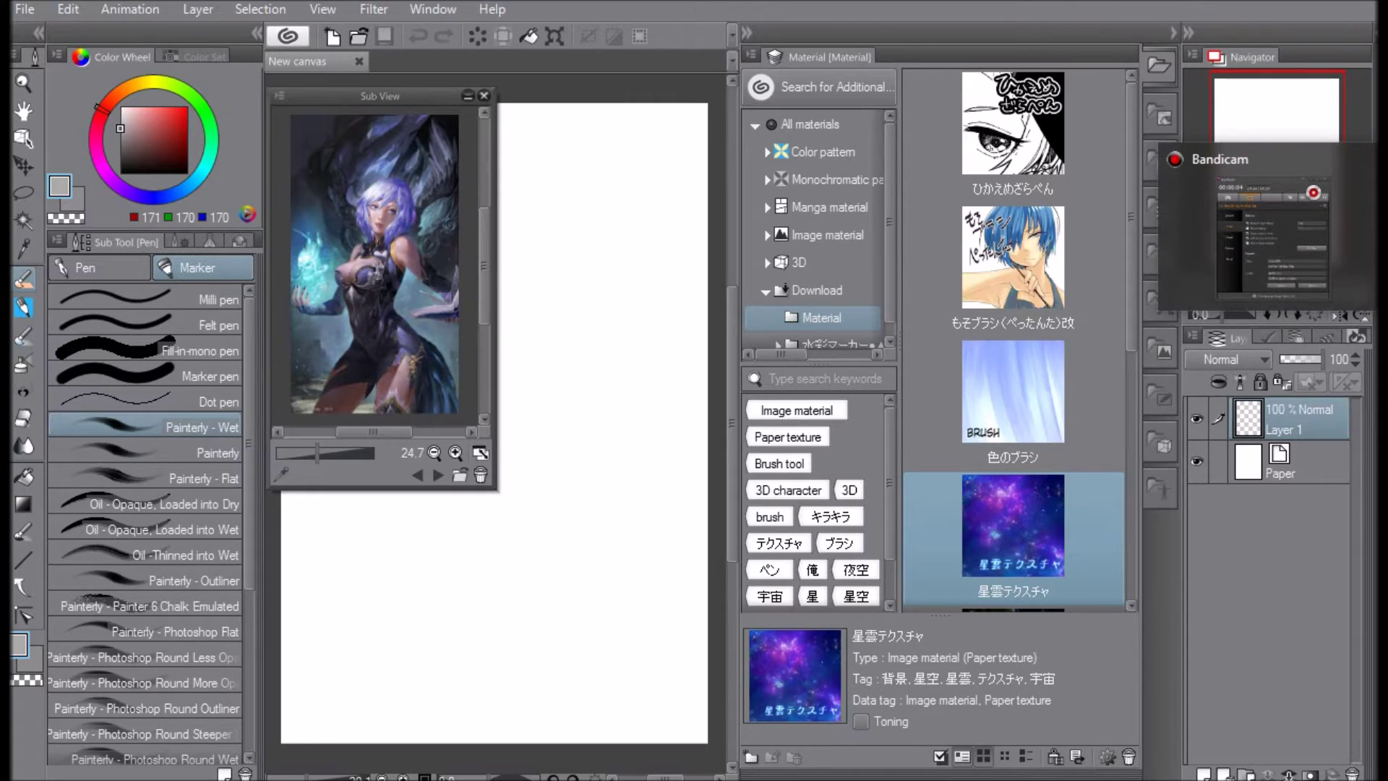
left_click(1382, 477)
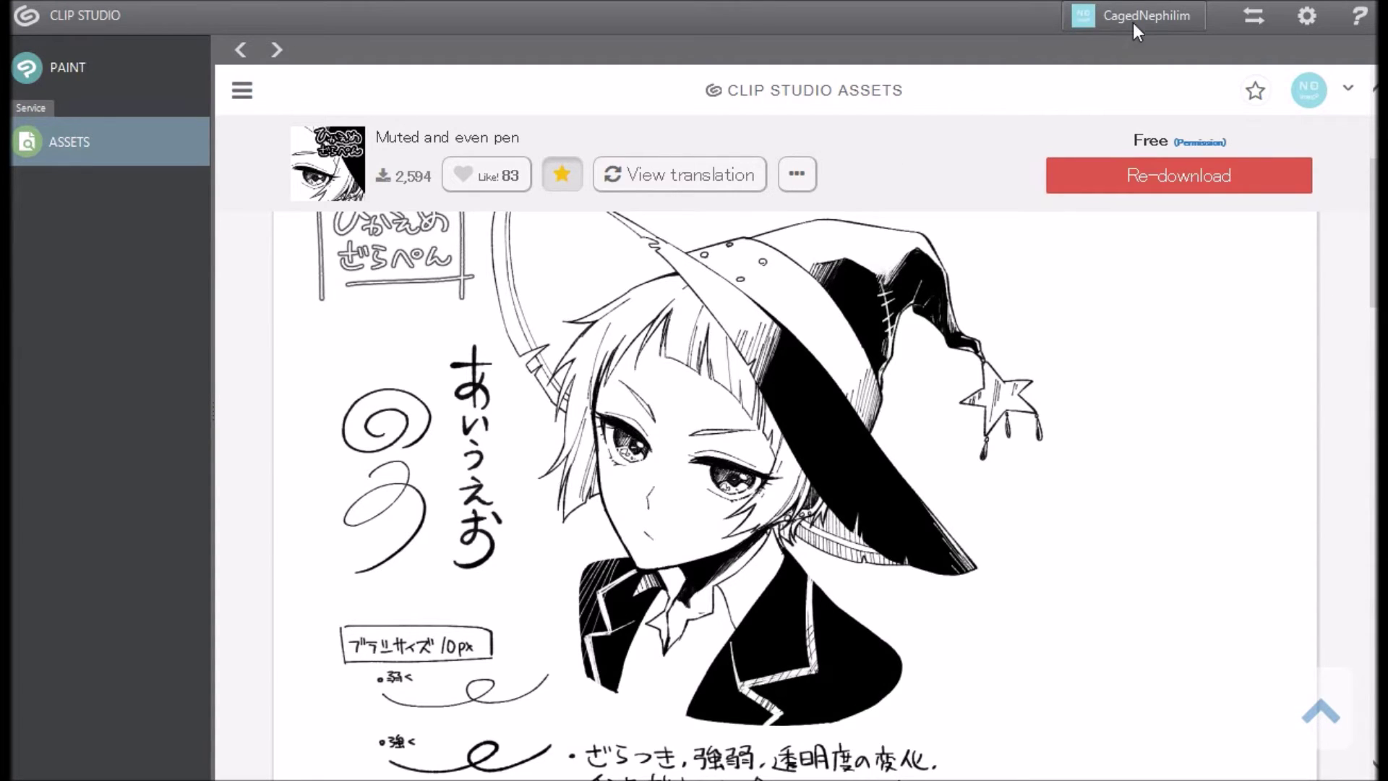
Step: Confirm the pen's download finished and run Sync All Materials Installed from Cloud twice
left_click(1253, 16)
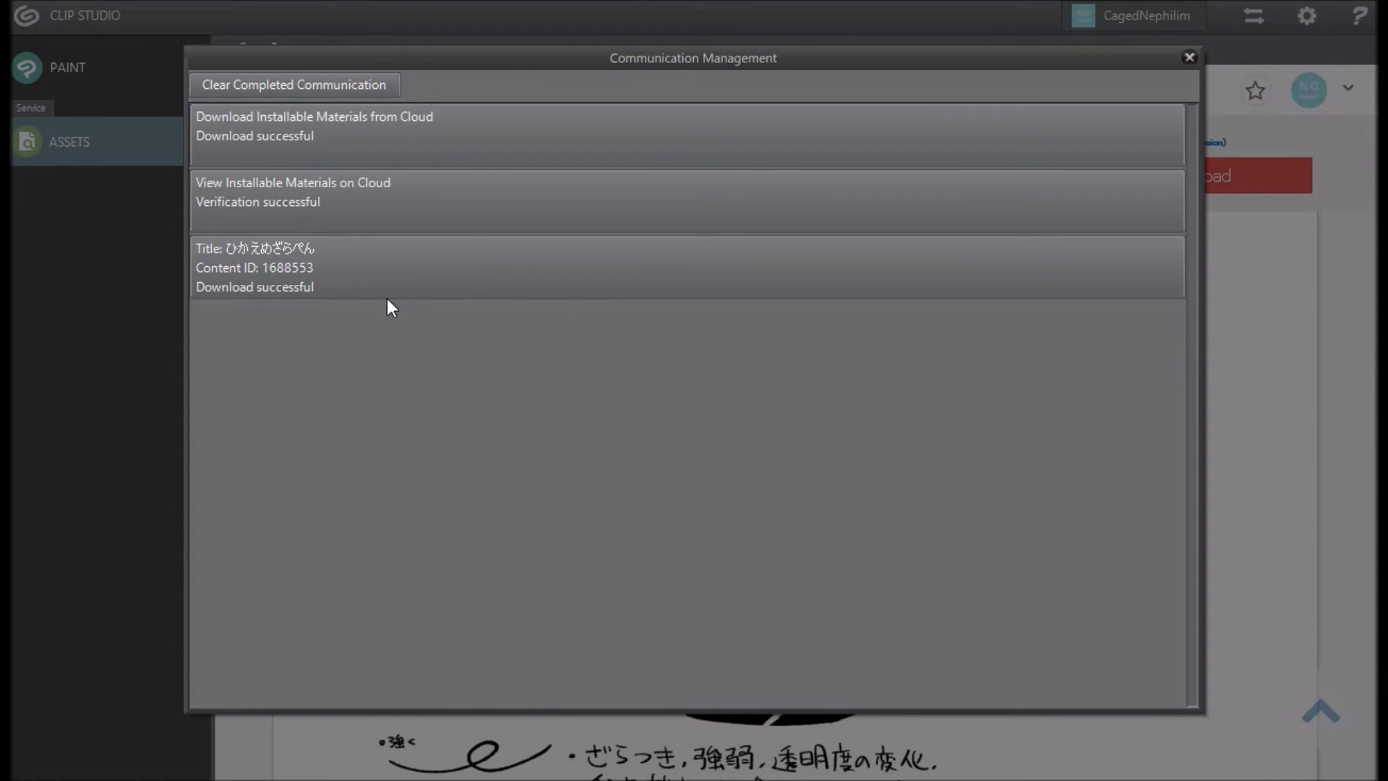
left_click(1188, 58)
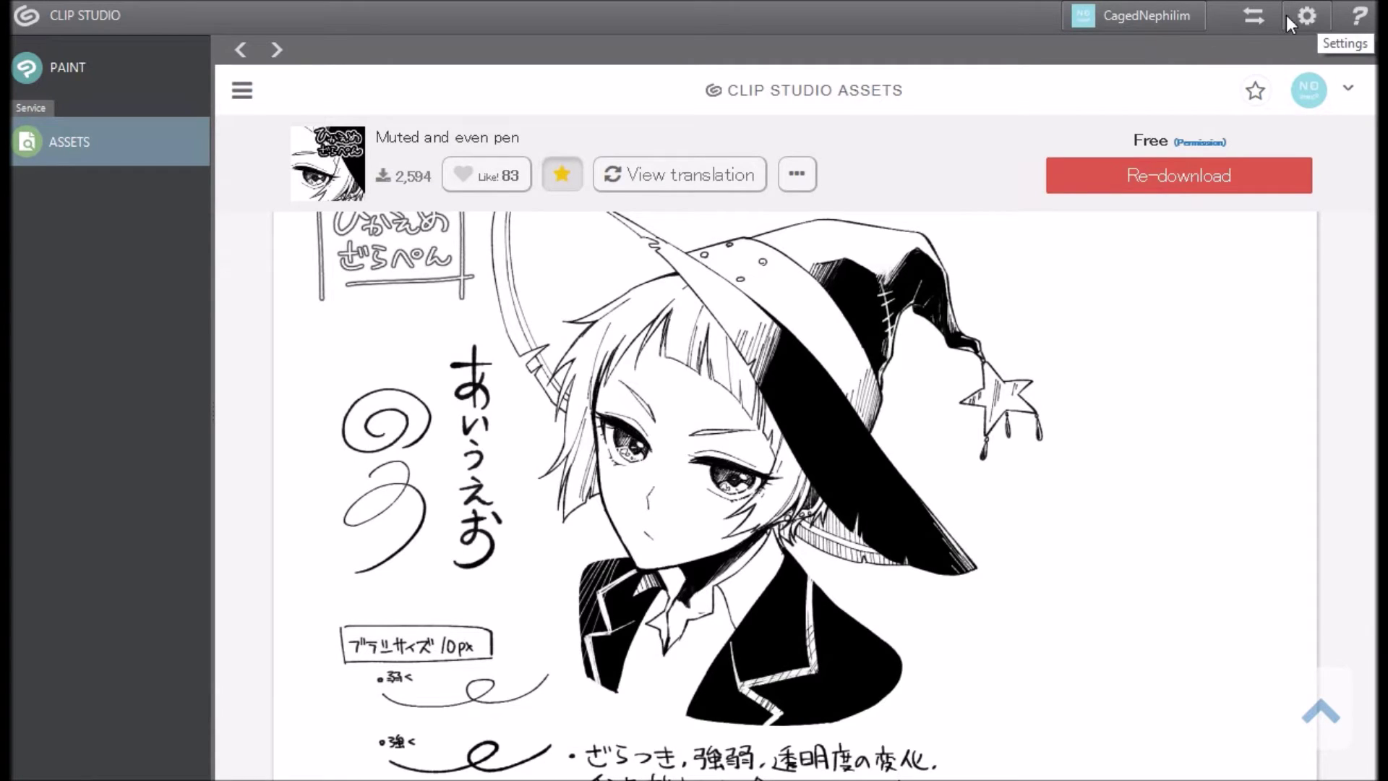
left_click(1302, 18)
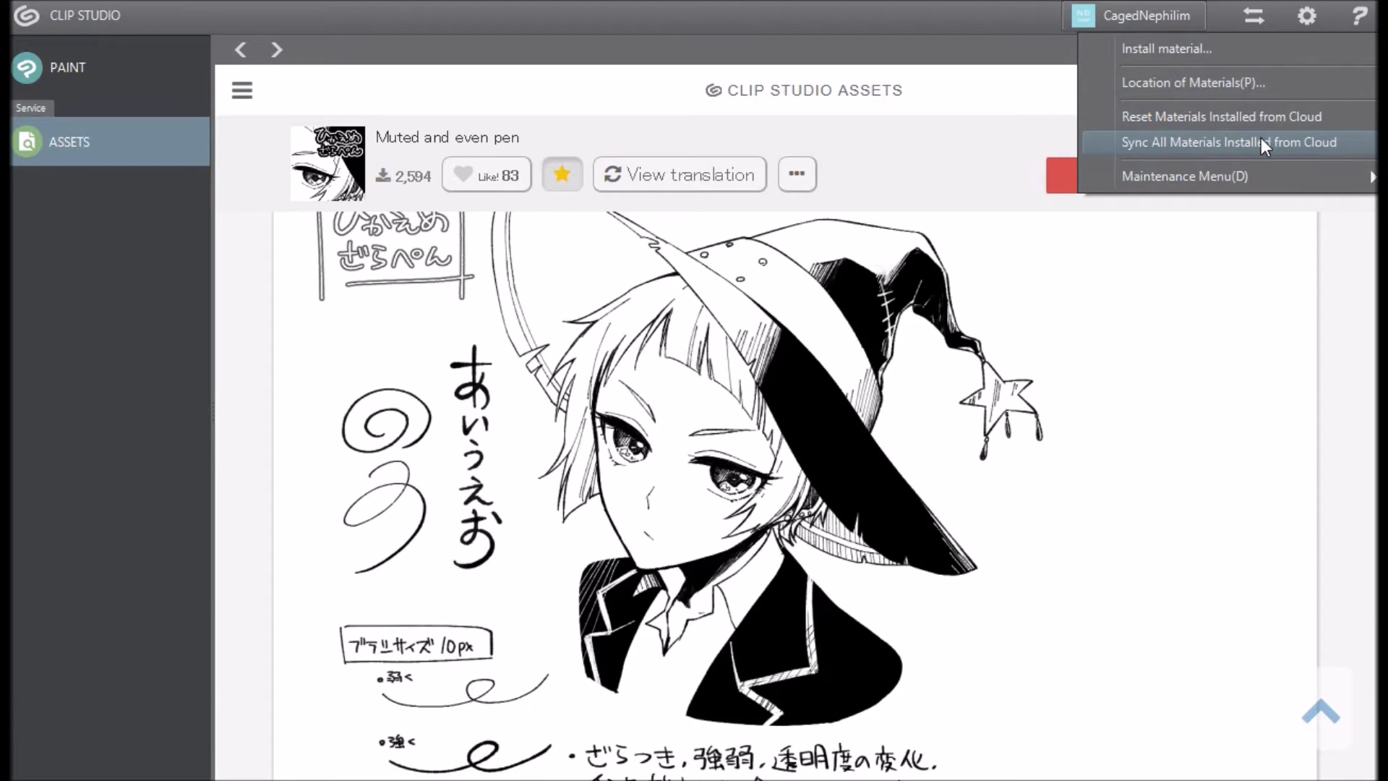
left_click(1256, 13)
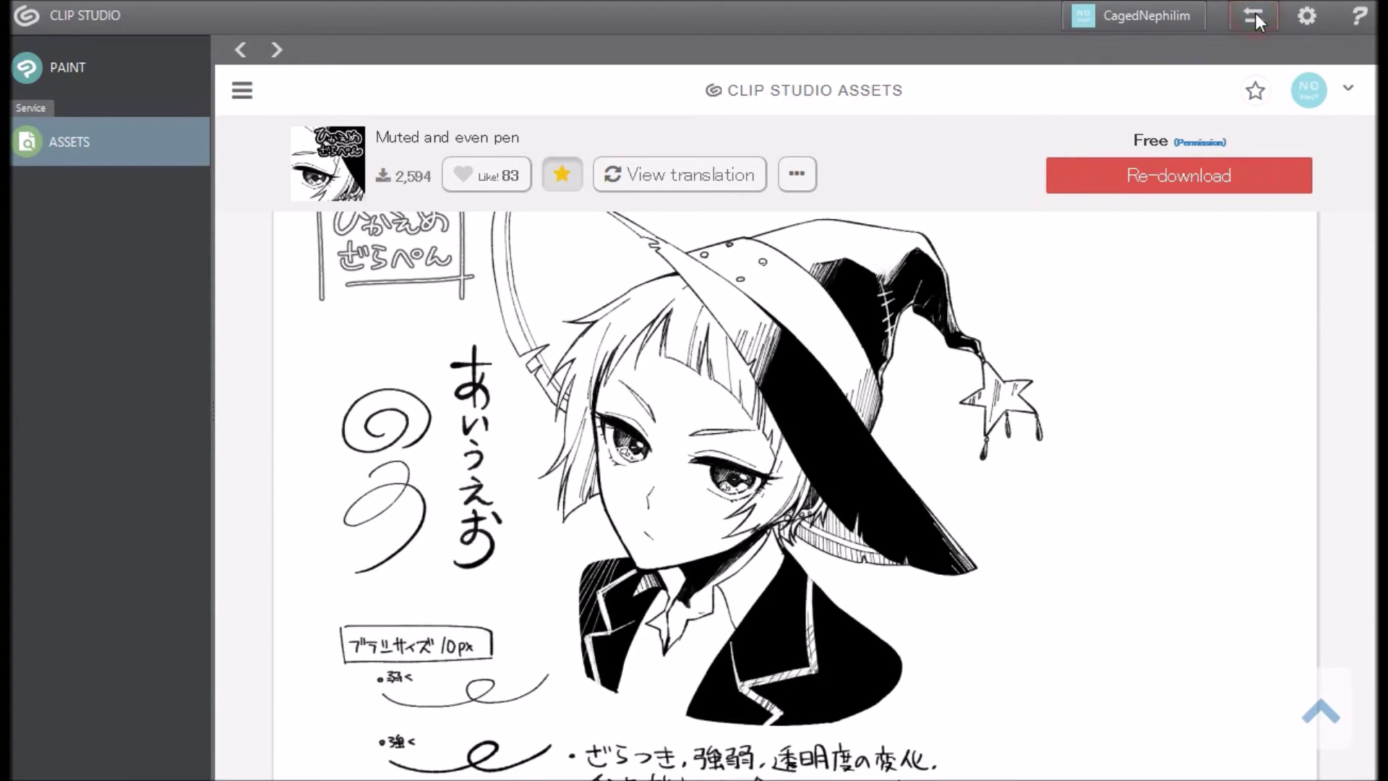
left_click(1255, 13)
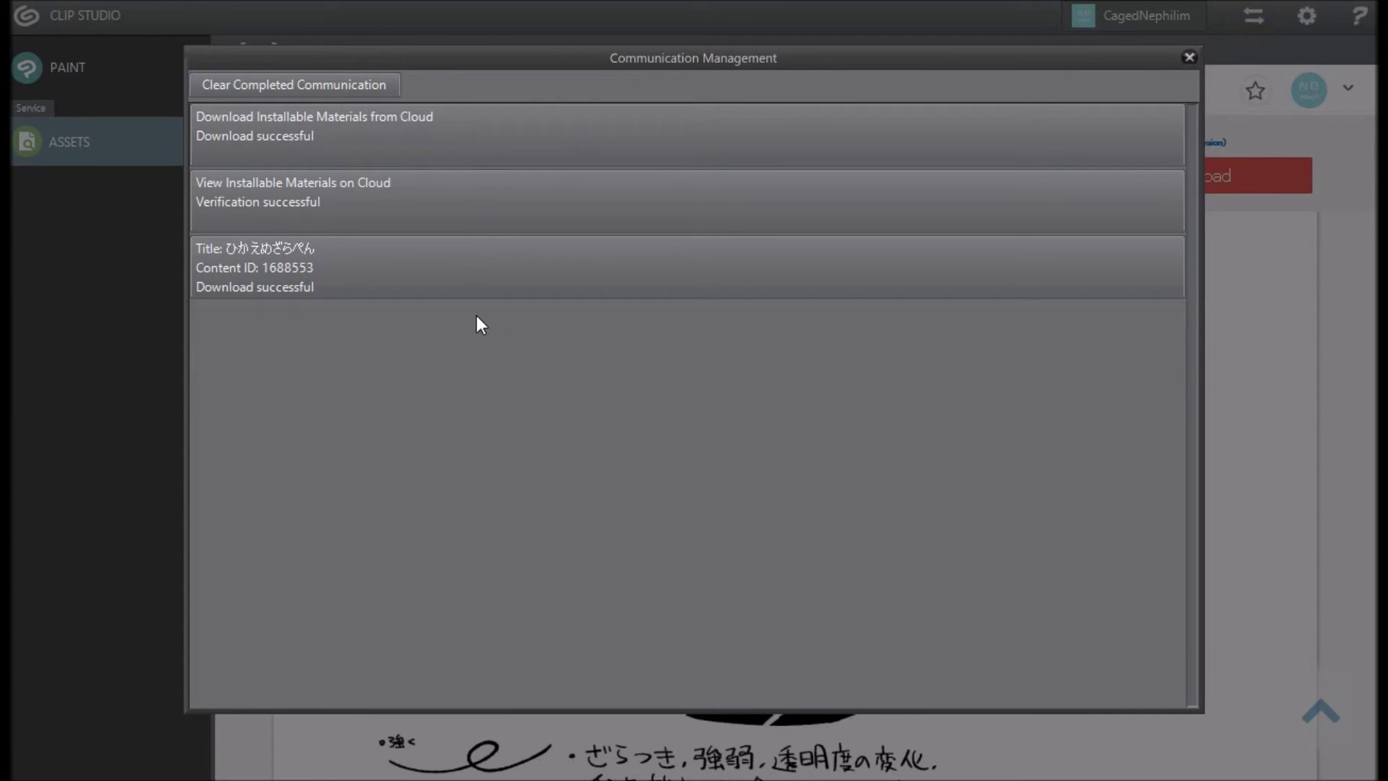
left_click(1189, 58)
left_click(1307, 16)
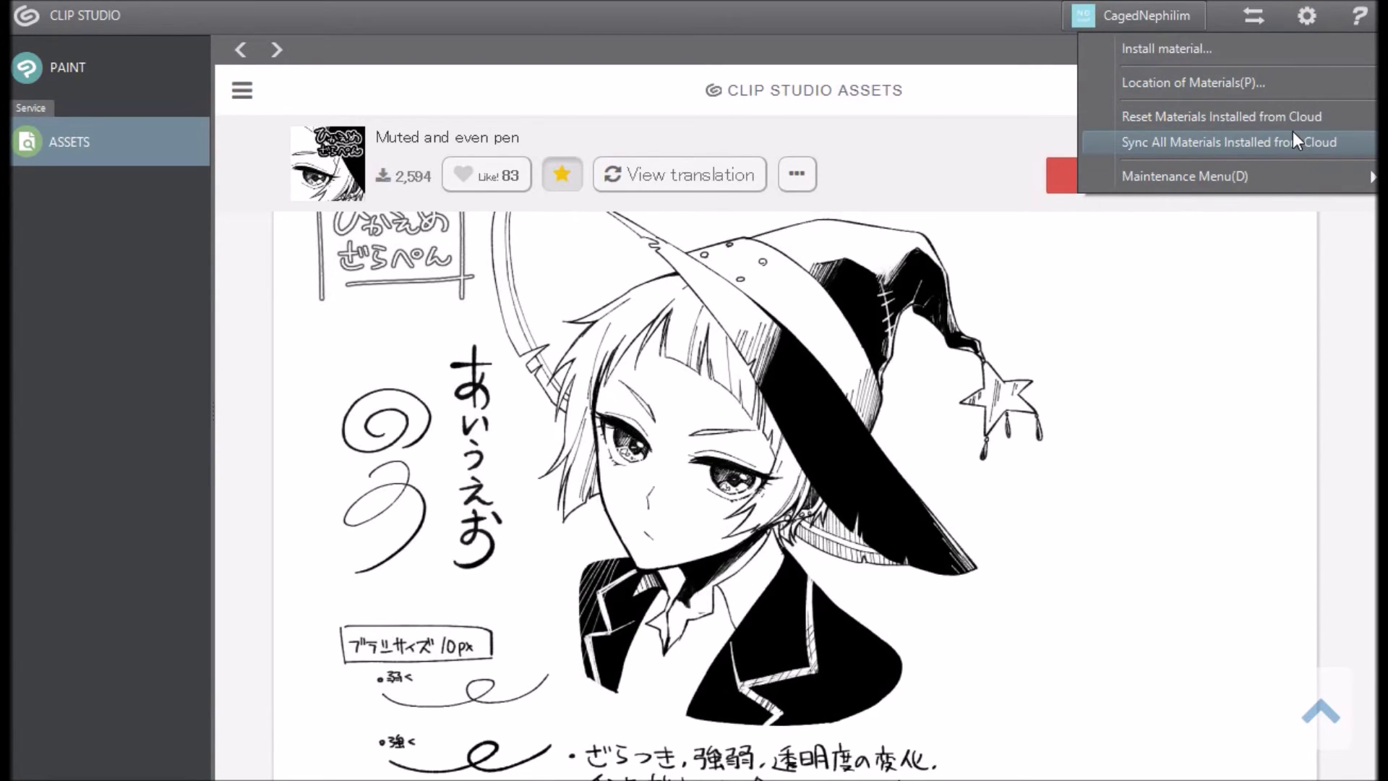
left_click(952, 31)
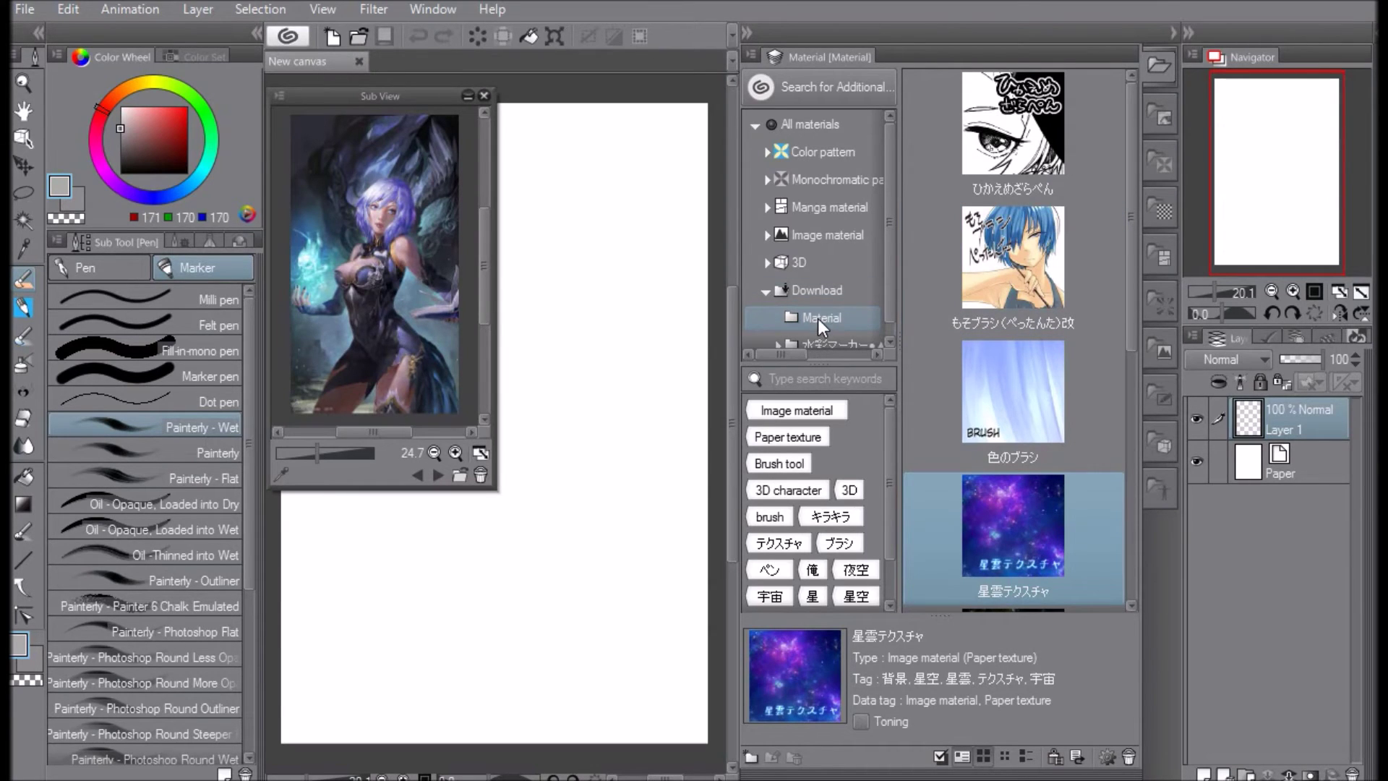
Step: Browse the Download > Material > 水彩マーカー●▲■とテクスチャーセット folder's brushes and textures
scroll(1001, 360, "down", 5)
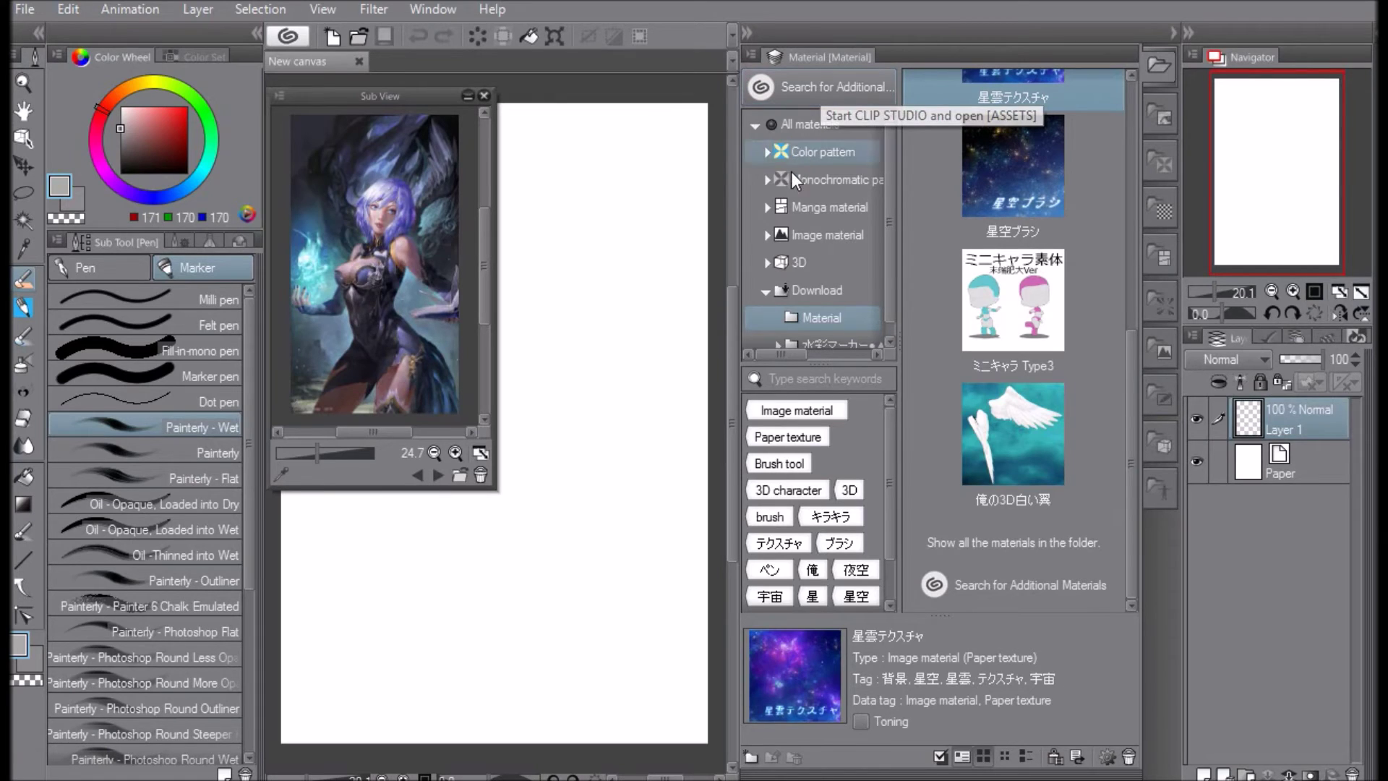
left_click(806, 287)
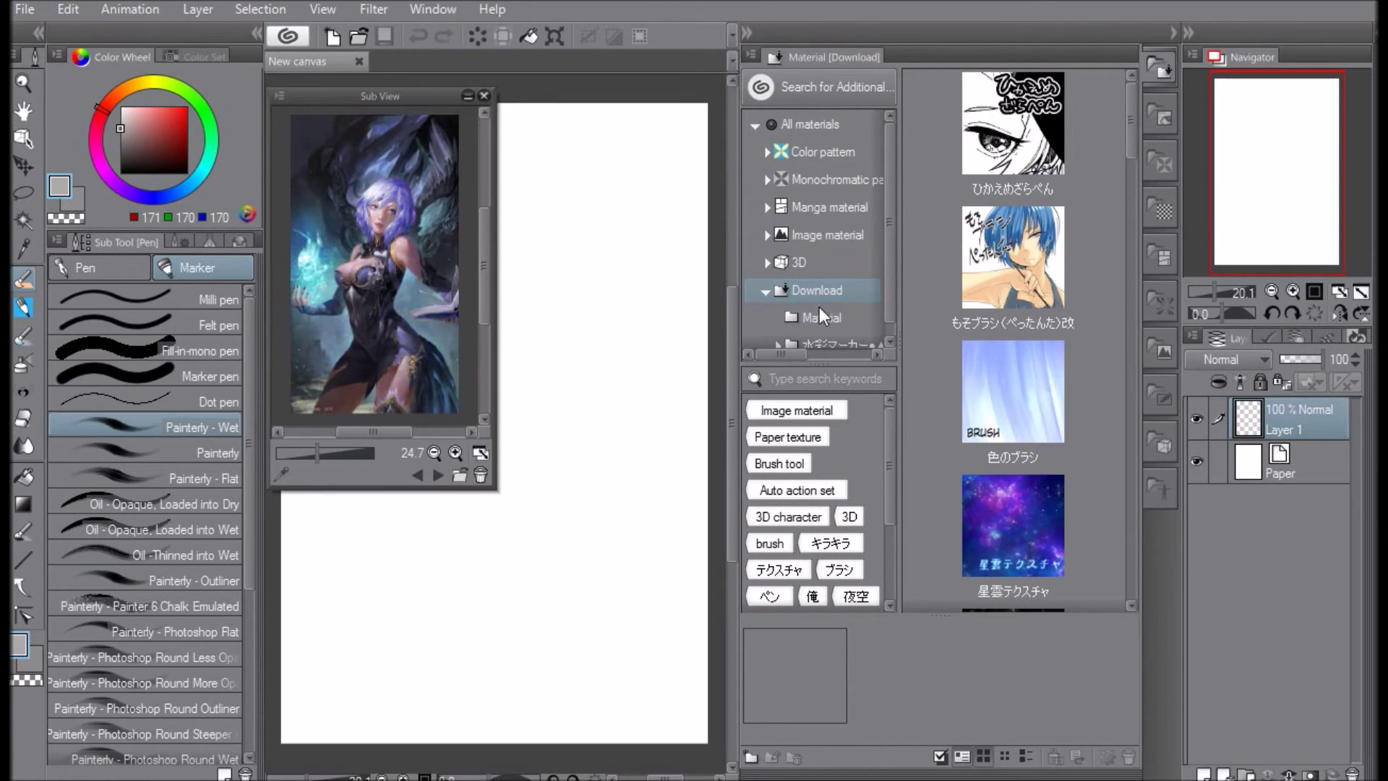
left_click(814, 313)
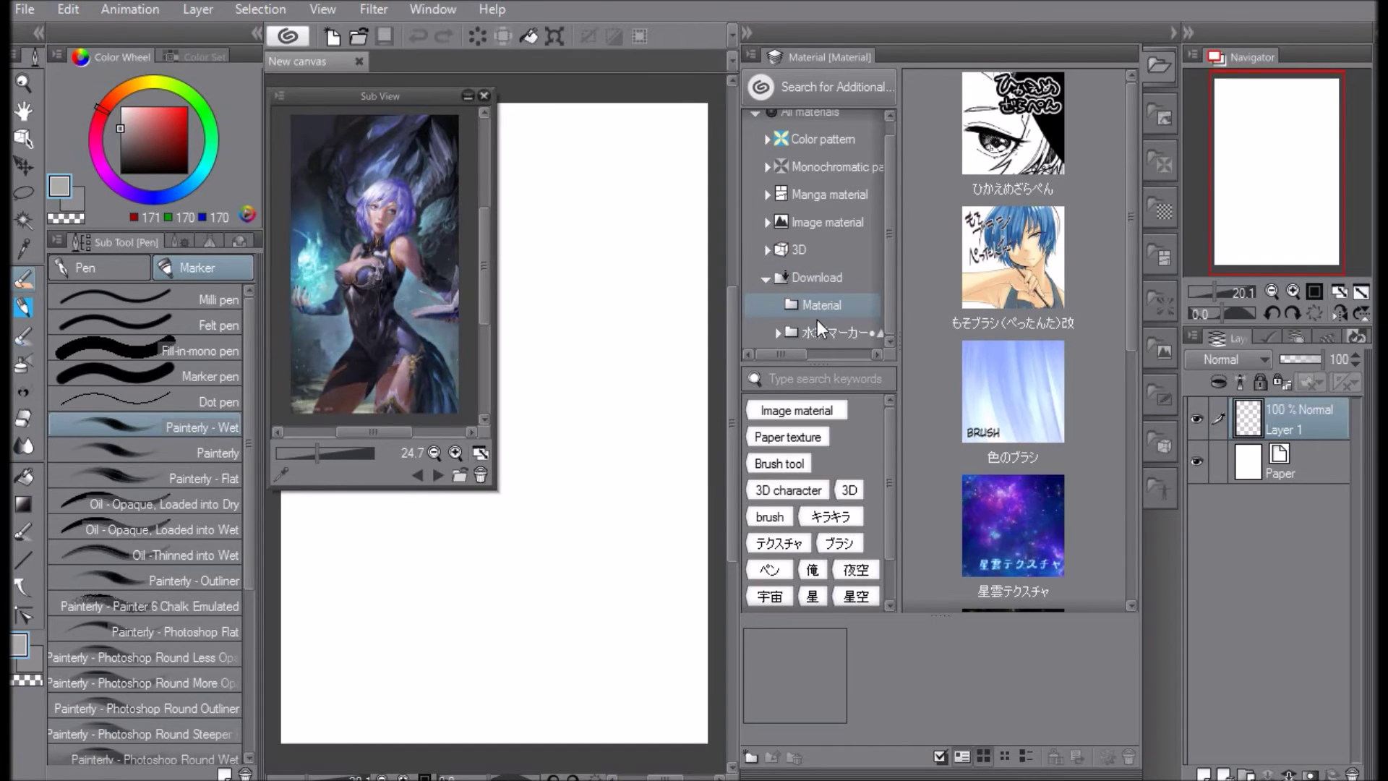
left_click(818, 329)
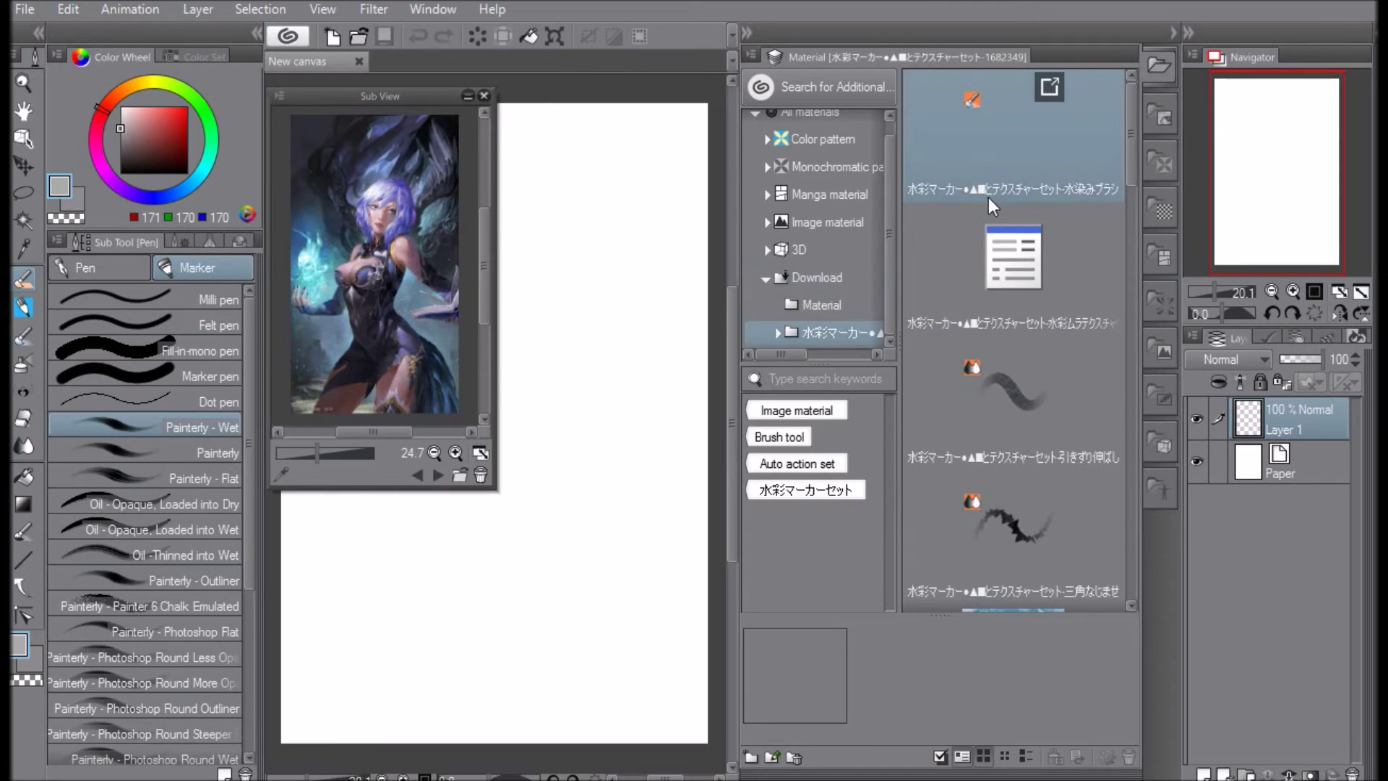
scroll(988, 198, "down", 1)
scroll(982, 284, "down", 5)
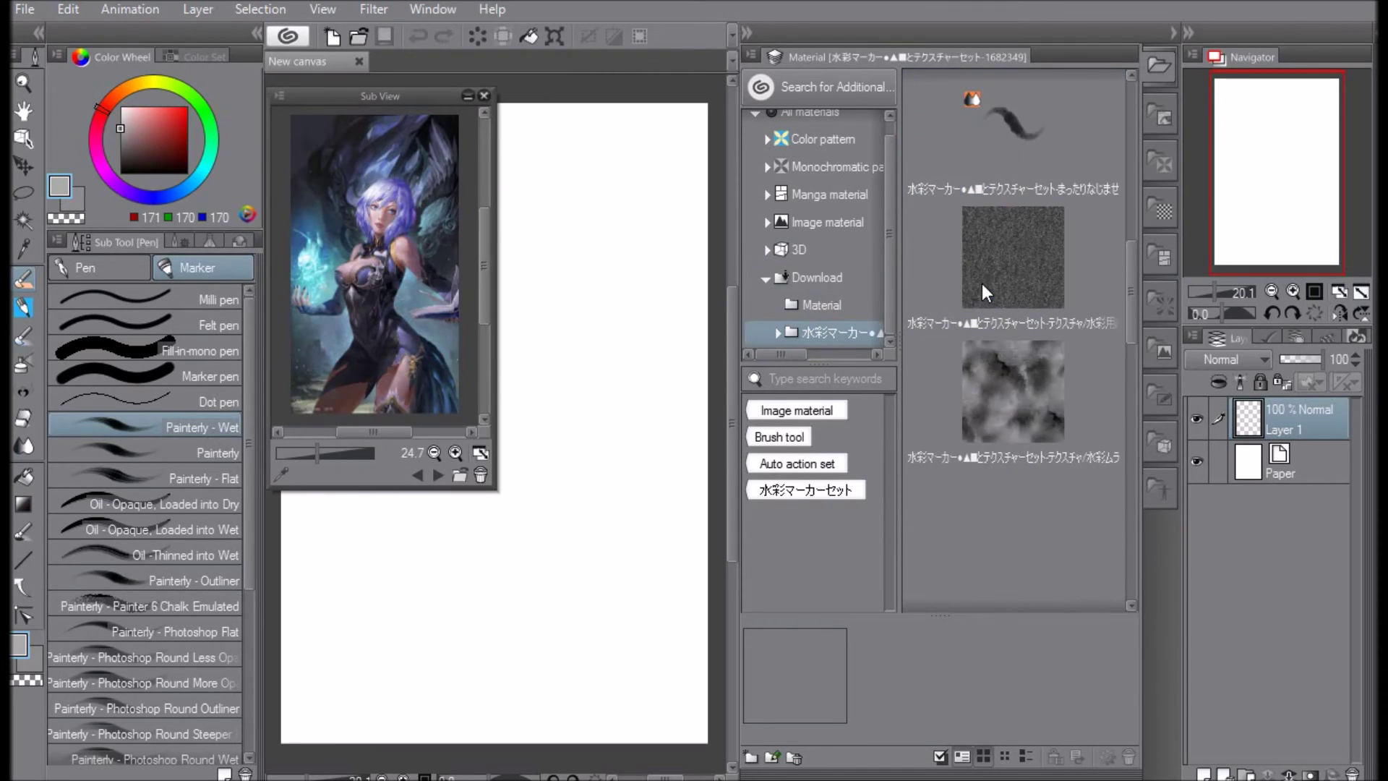
scroll(982, 283, "down", 3)
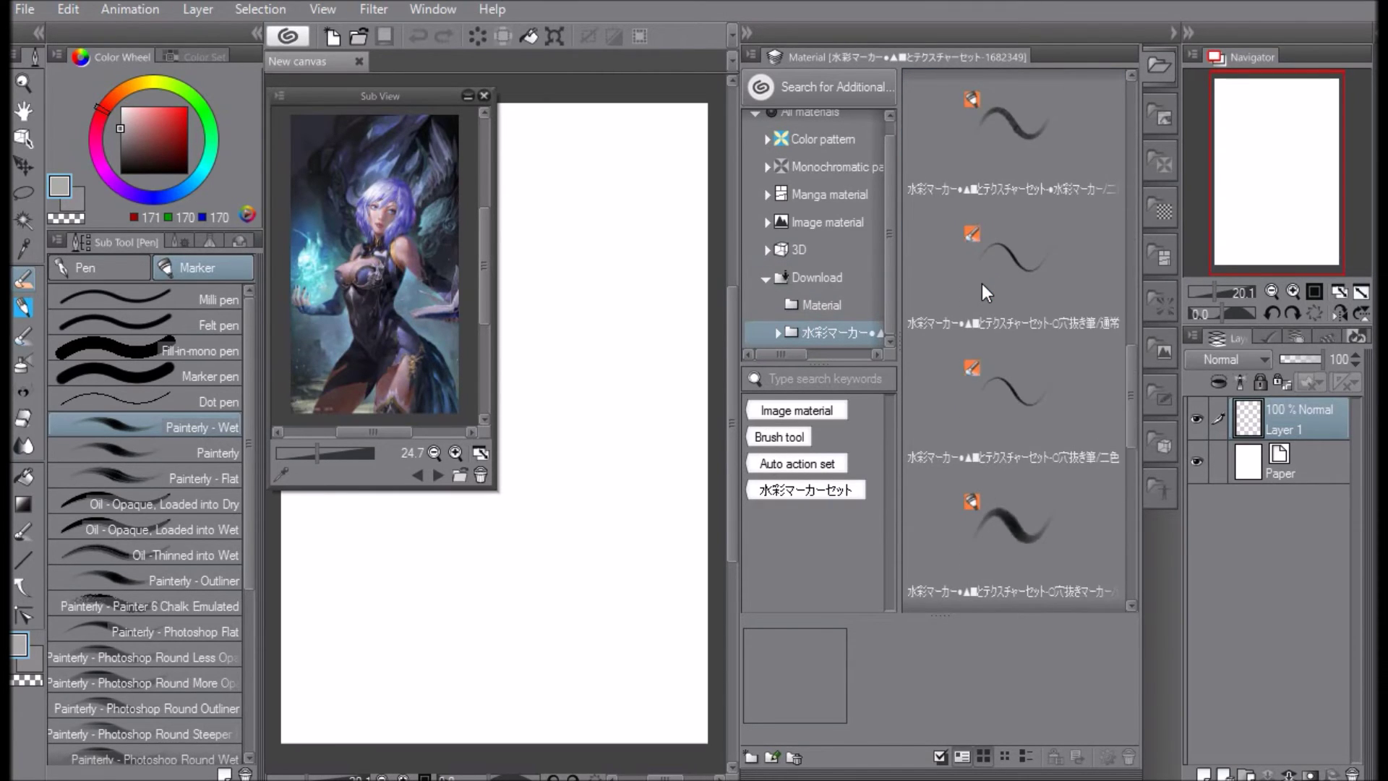
scroll(982, 283, "down", 3)
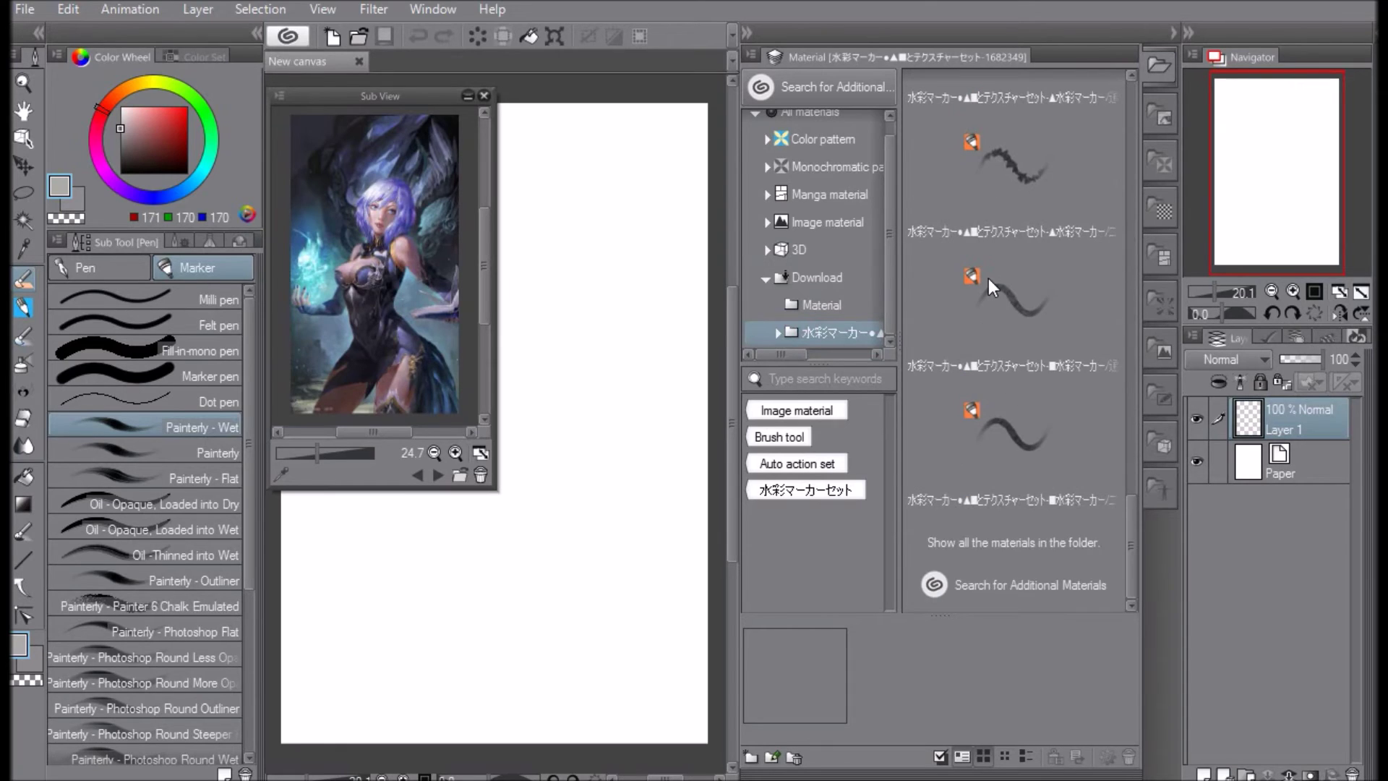
Step: Return to the Download > Material folder in the Material palette
left_click(849, 306)
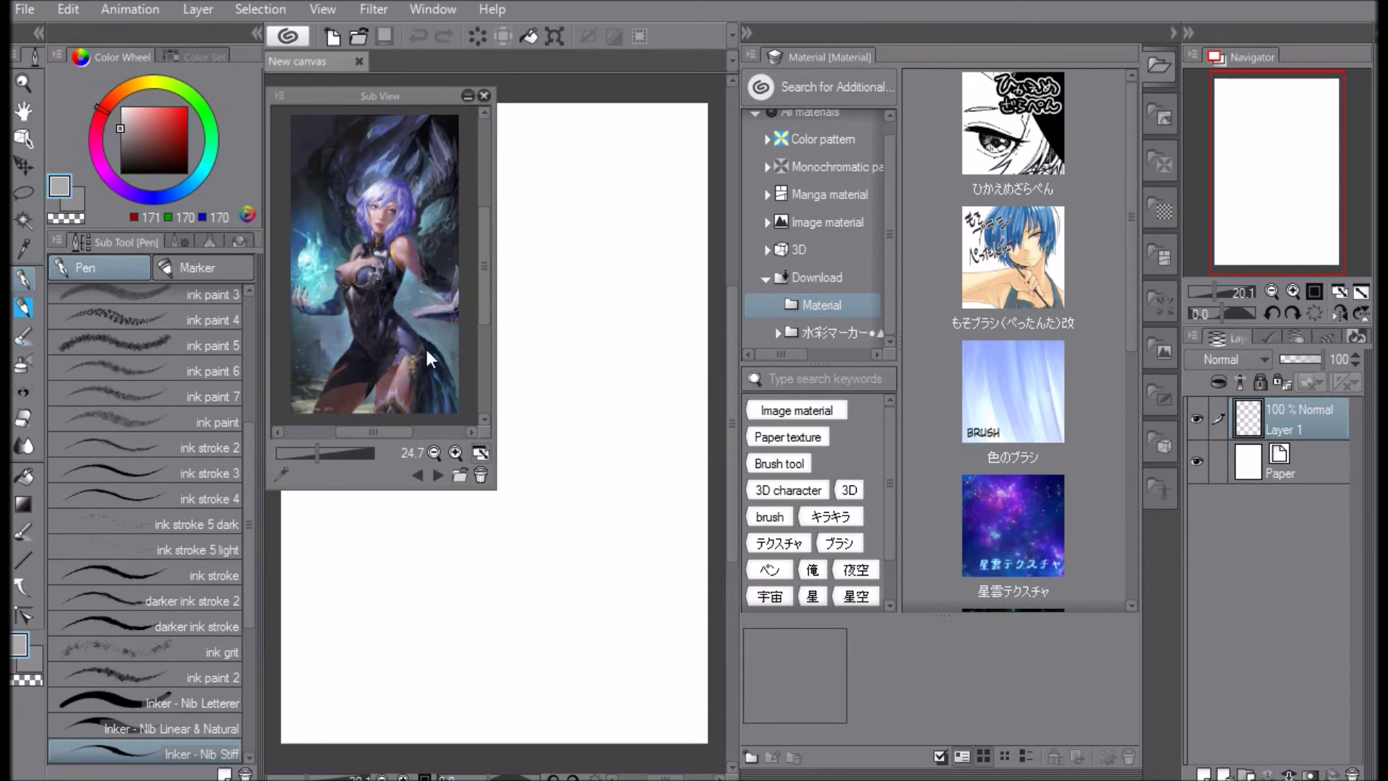
Step: Drag the ひかえめざらぺん material into the Sub Tool [Pen] palette at the list's end
left_click(1003, 124)
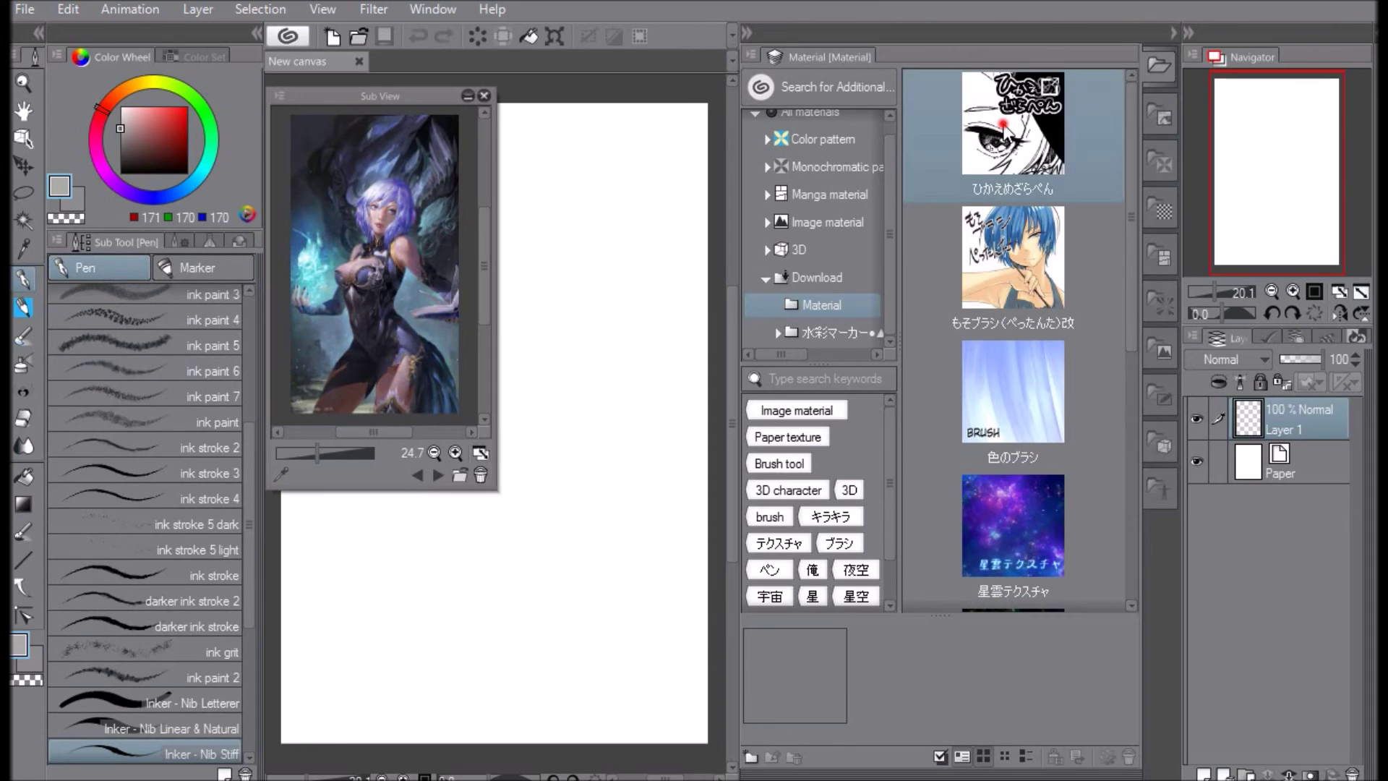
left_click_drag(1003, 124, 153, 768)
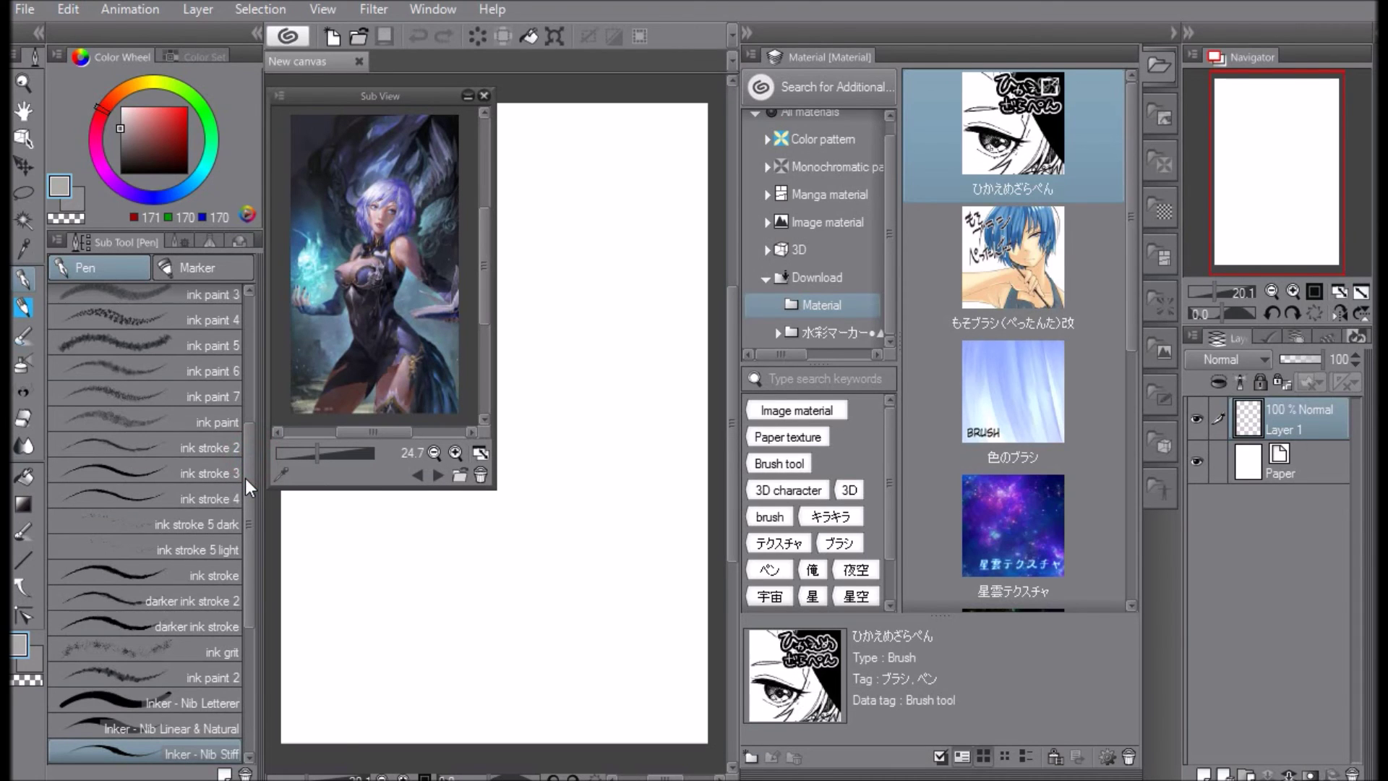
left_click_drag(245, 479, 241, 683)
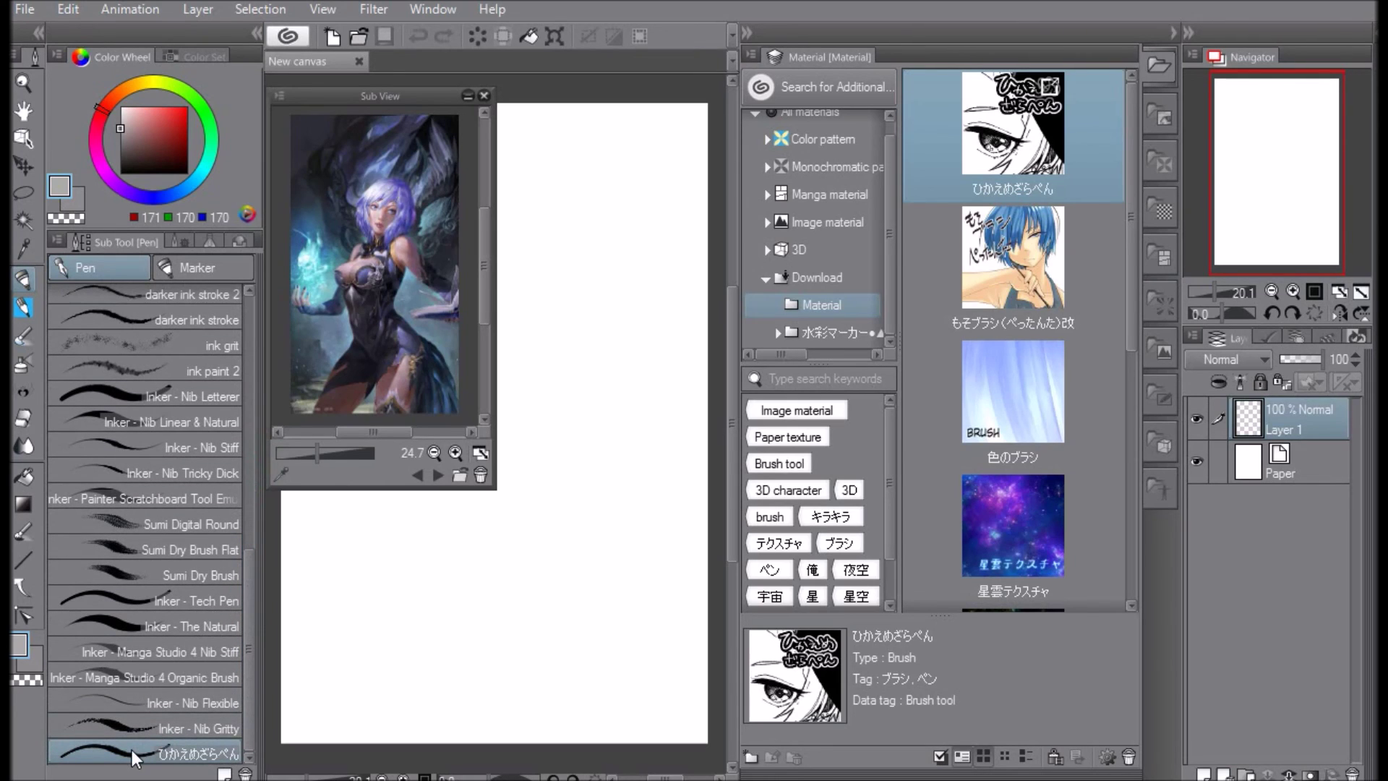
Step: Draw a test scribble with the ひかえめざらぺん pen on Layer 1
mouse_move(546, 397)
left_mouse_down()
mouse_move(666, 381)
mouse_move(559, 462)
mouse_move(600, 547)
mouse_move(588, 596)
mouse_move(500, 595)
mouse_move(609, 416)
mouse_move(643, 412)
left_mouse_up()
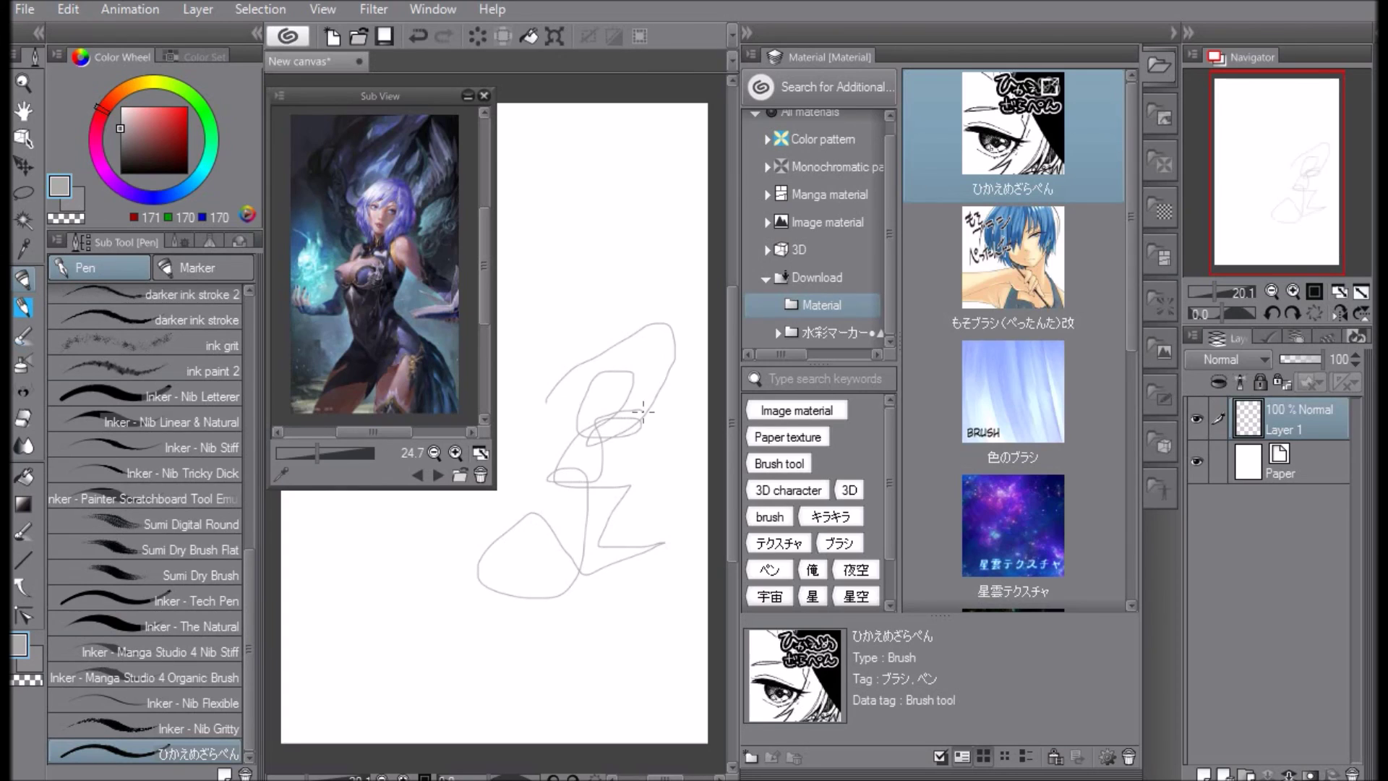